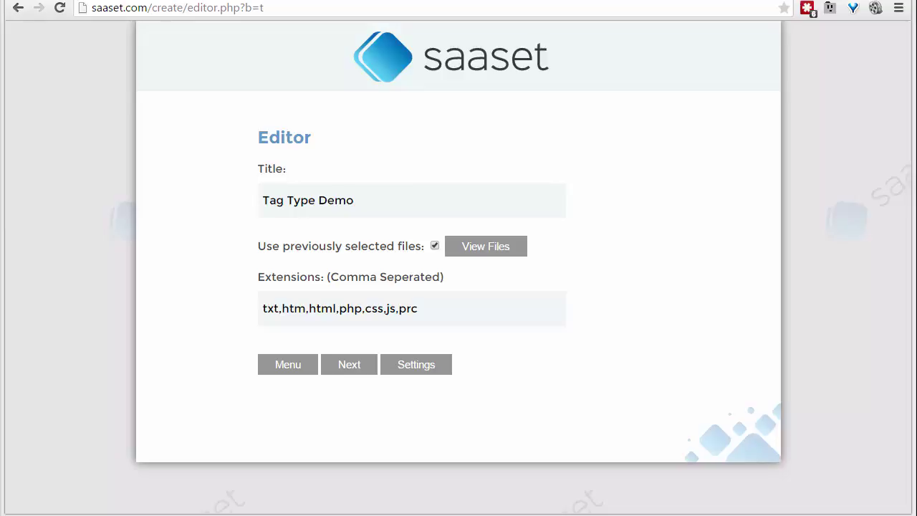
Continue to the Tag Type Demo's tag list and add a tag named Test1.
click(348, 367)
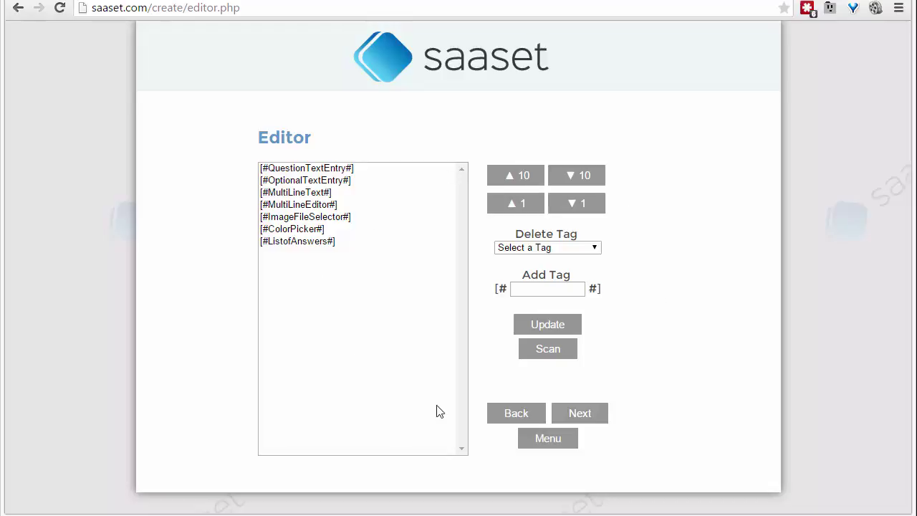
click(548, 294)
text(Test1)
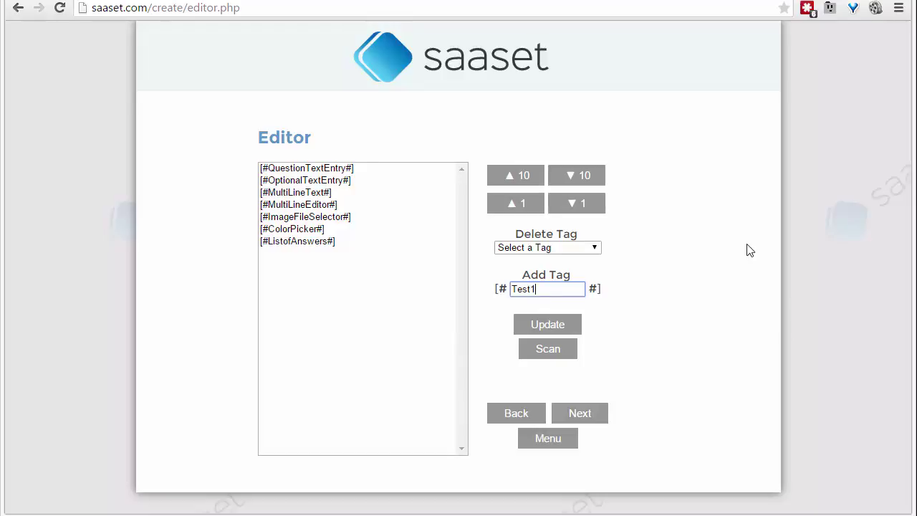
click(559, 325)
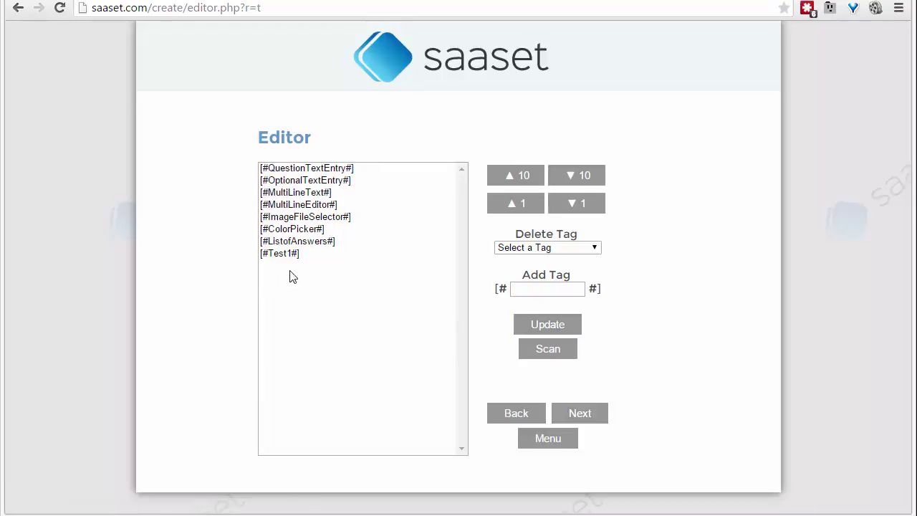
Move the Test1 tag up five places in the tag list and back down two, to just below MultiLineEditor.
click(285, 255)
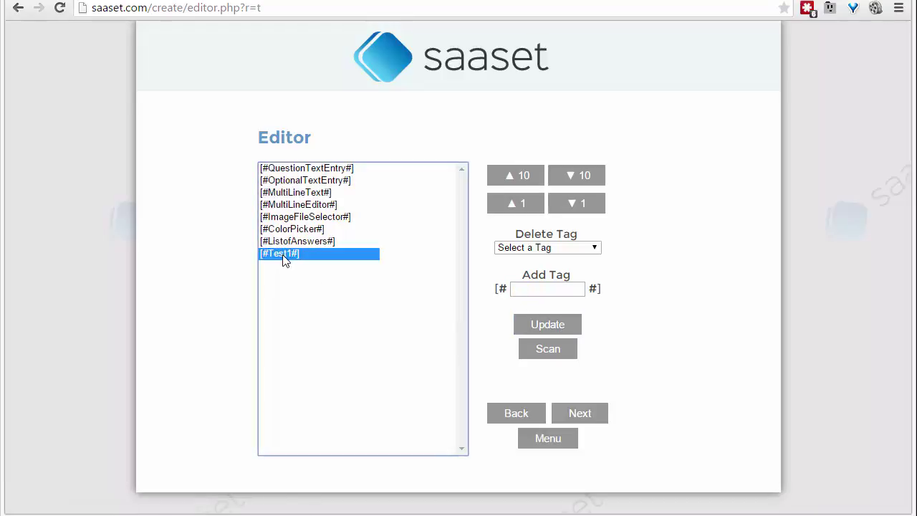
click(518, 204)
click(517, 204)
click(517, 205)
click(517, 205)
click(517, 205)
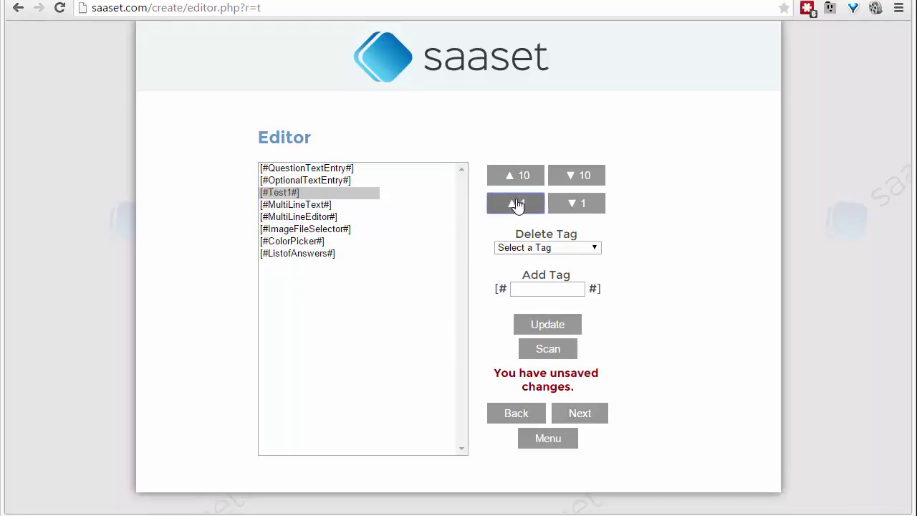
click(572, 205)
click(573, 204)
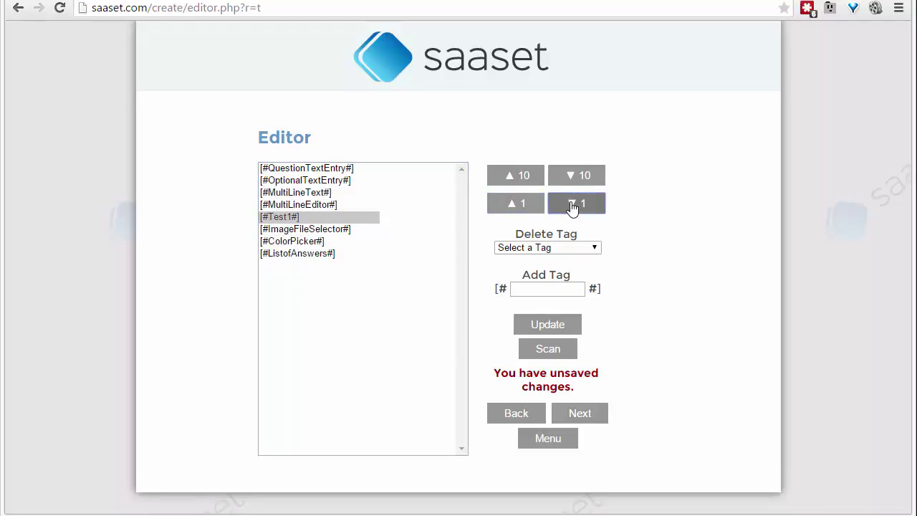
Shift the Test1 tag in ten-place jumps to the start of the list, to the end, and back to the start.
click(514, 178)
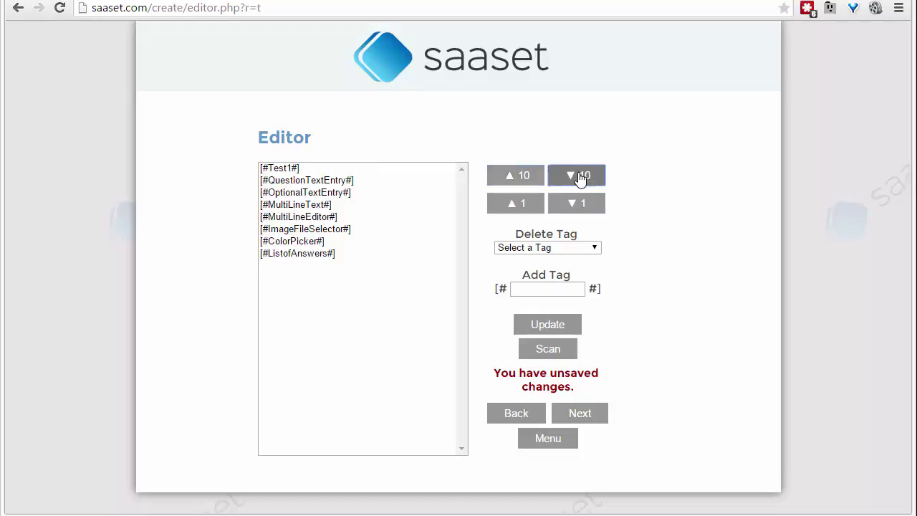
click(309, 169)
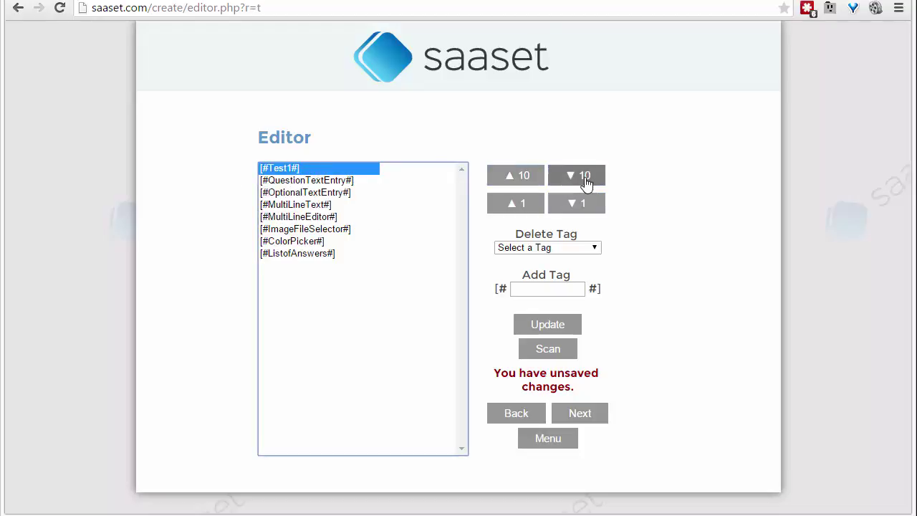
click(577, 176)
click(290, 254)
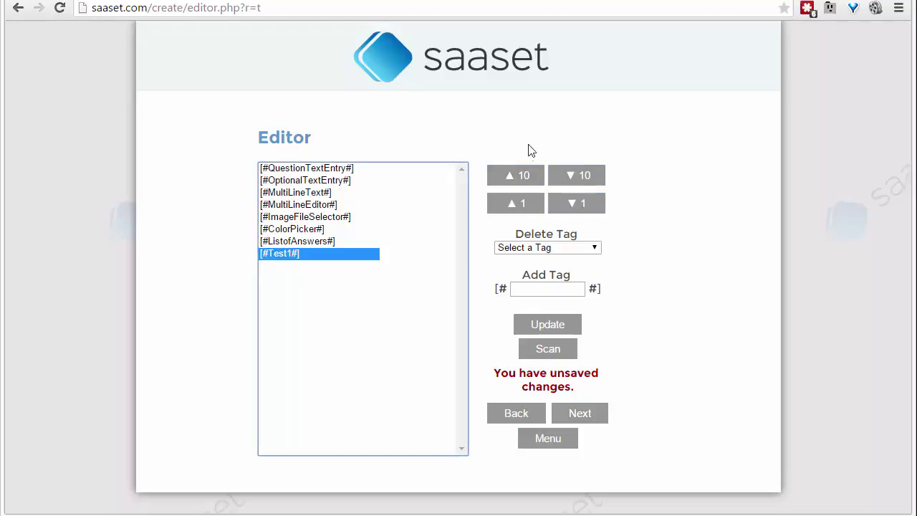
click(520, 177)
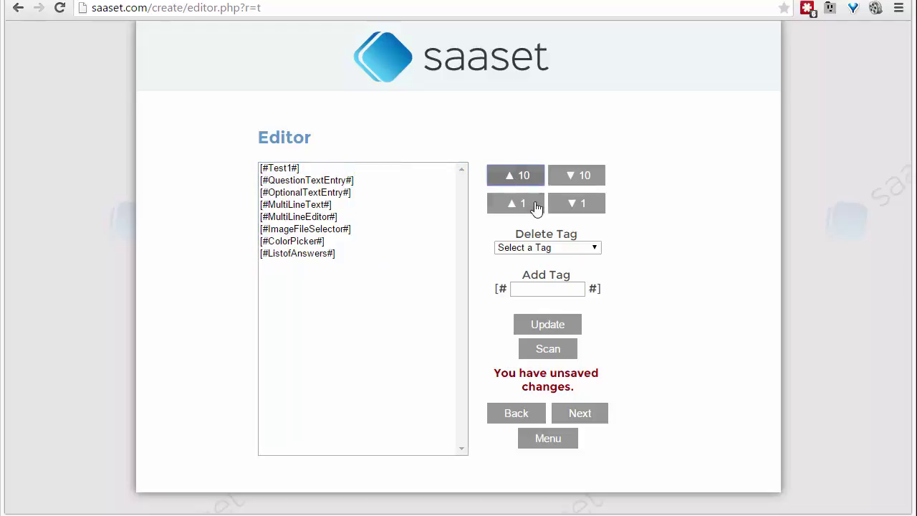
Move the Test1 tag down one place at a time until it is the last tag, below ListofAnswers.
click(297, 169)
double_click(576, 204)
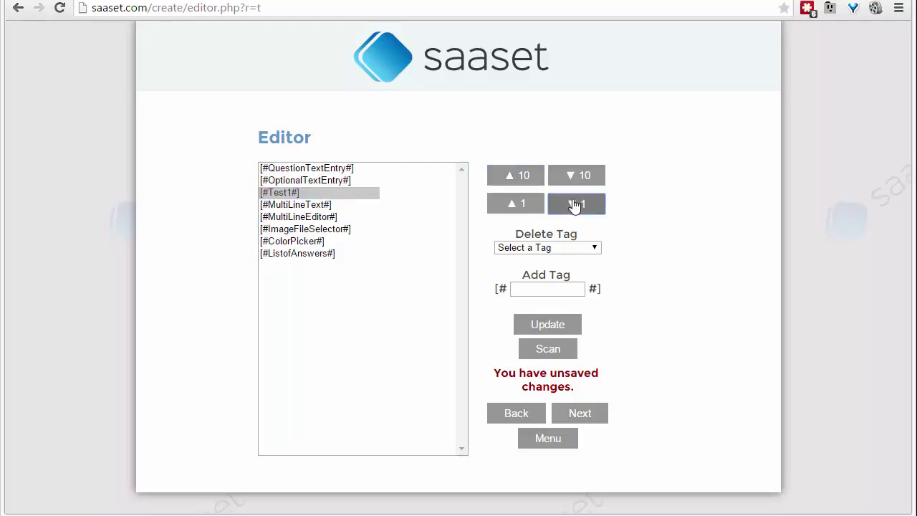
triple_click(577, 204)
double_click(576, 204)
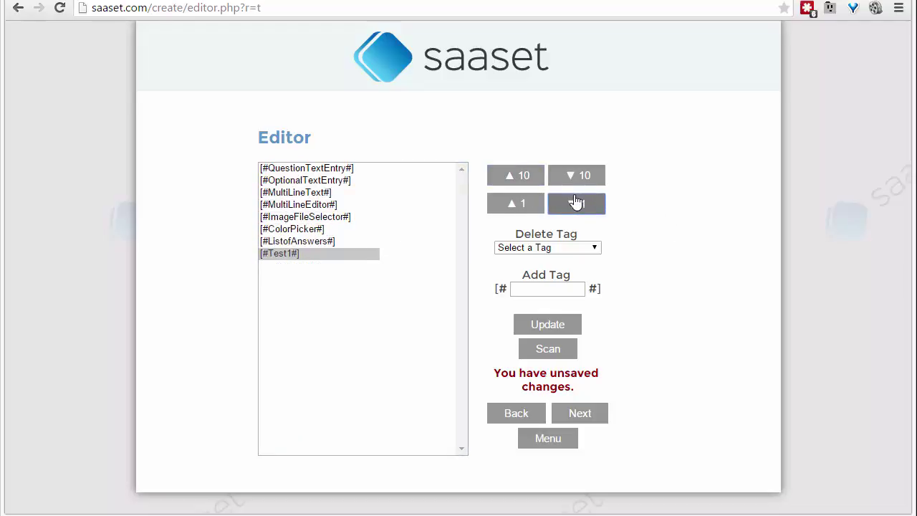
Add a tag named Test2 to the tag list.
click(555, 292)
text(Test2)
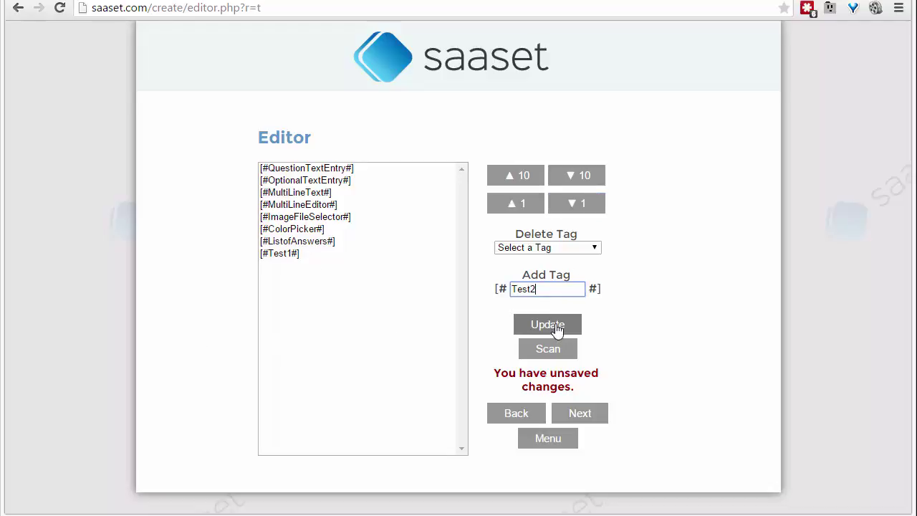
click(556, 327)
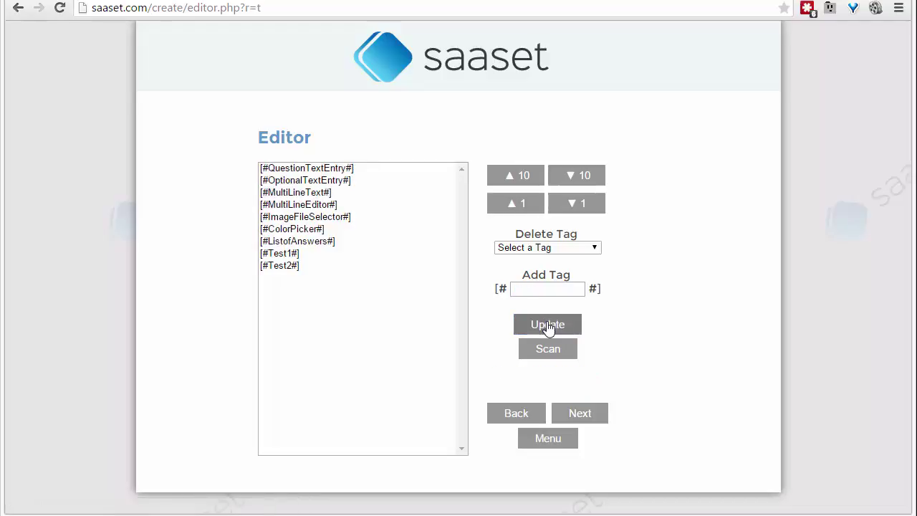
Add a tag named Test3 to the tag list.
click(532, 290)
text(TYes)
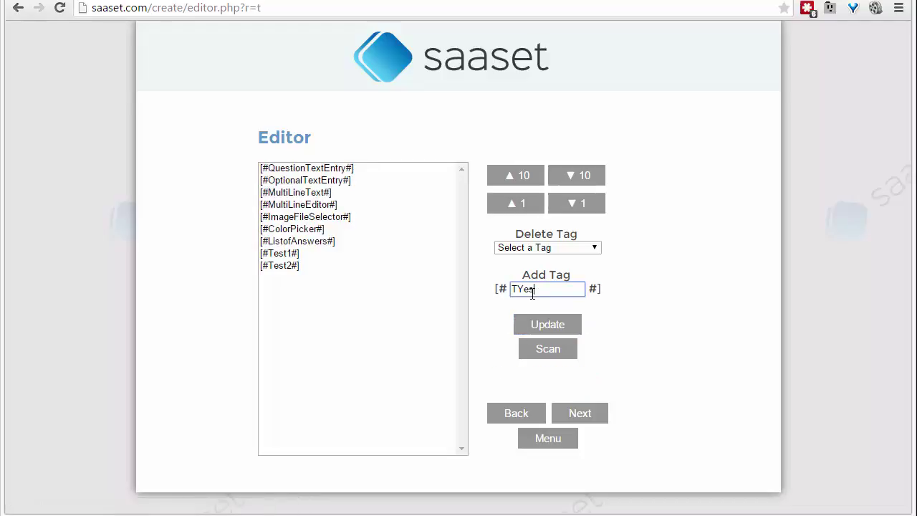
key(BackSpace)
key(BackSpace)
key(BackSpace)
text(est)
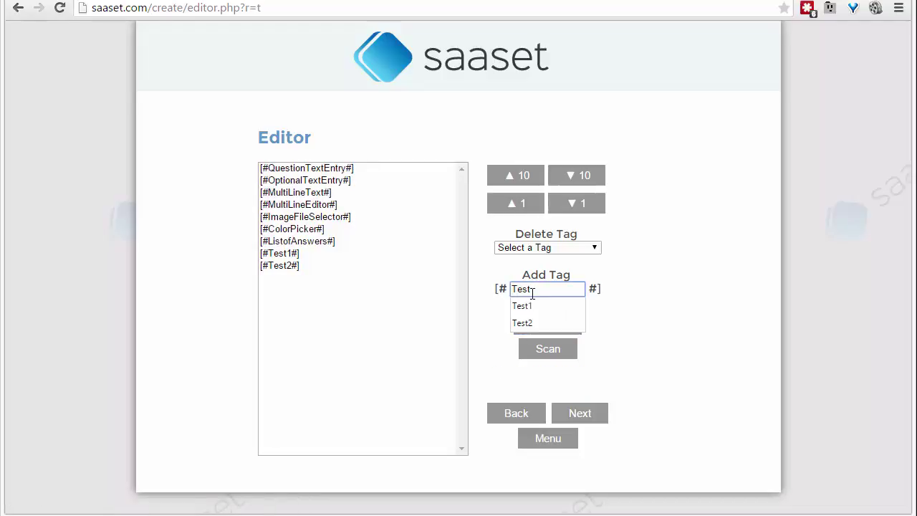
text(3)
click(528, 332)
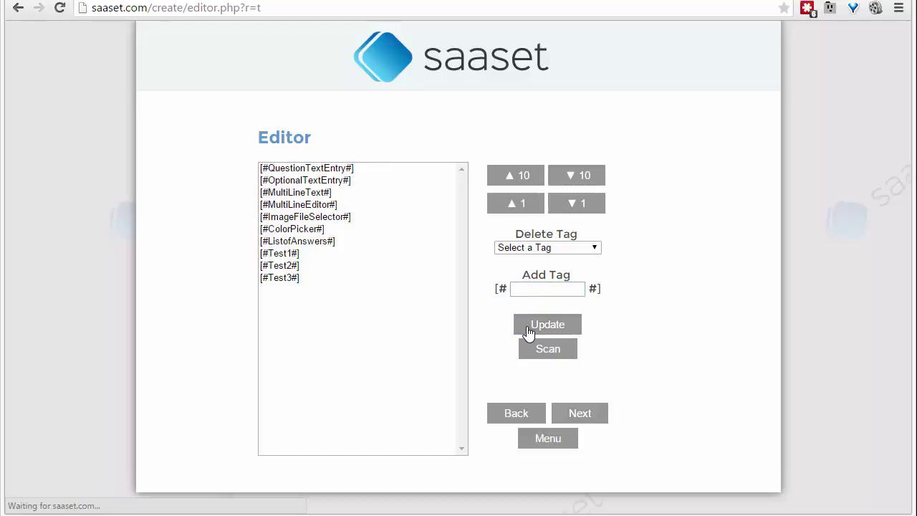
Add a tag named Test4 to the tag list.
click(544, 289)
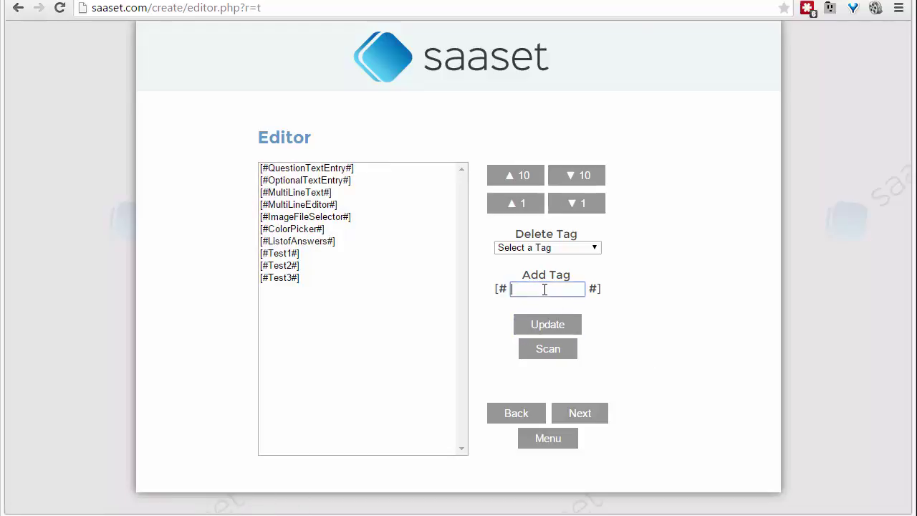
text(Test4)
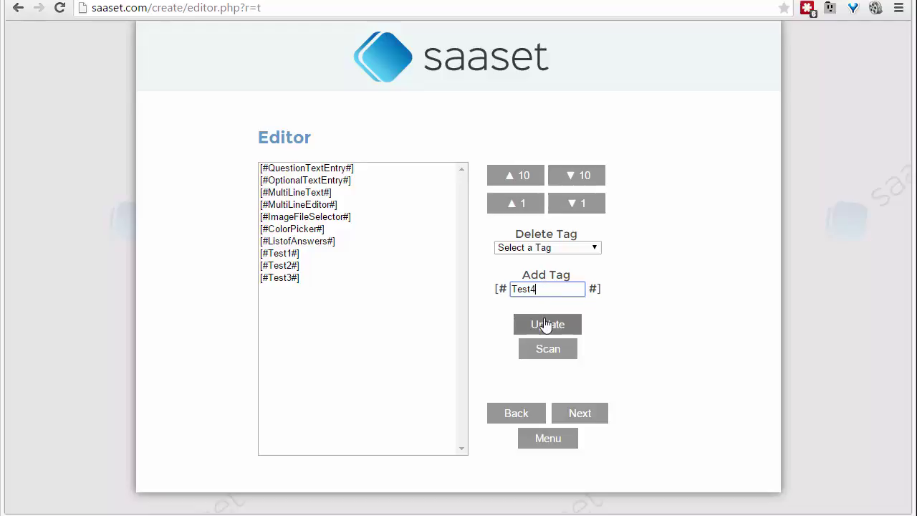
click(546, 324)
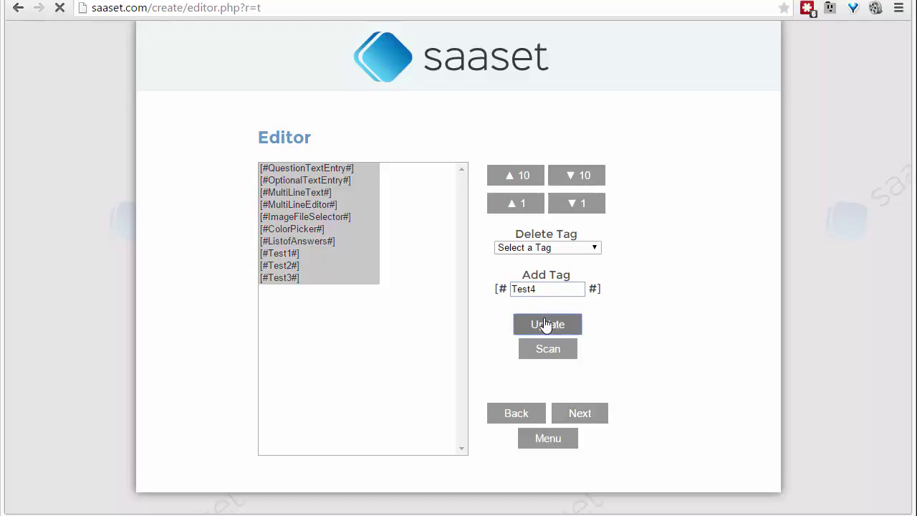
Move the Test1 tag up one place and back down below ListofAnswers, and save the tag order.
click(311, 256)
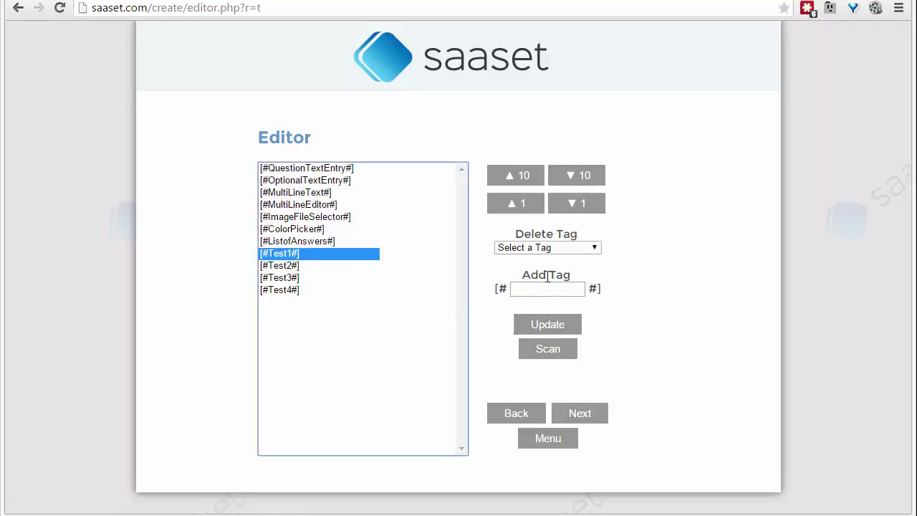
click(515, 206)
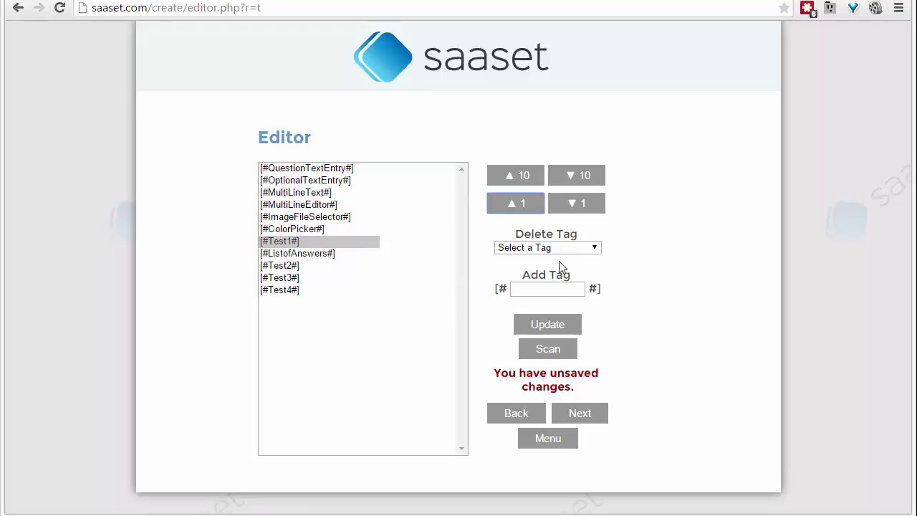
click(568, 204)
click(562, 325)
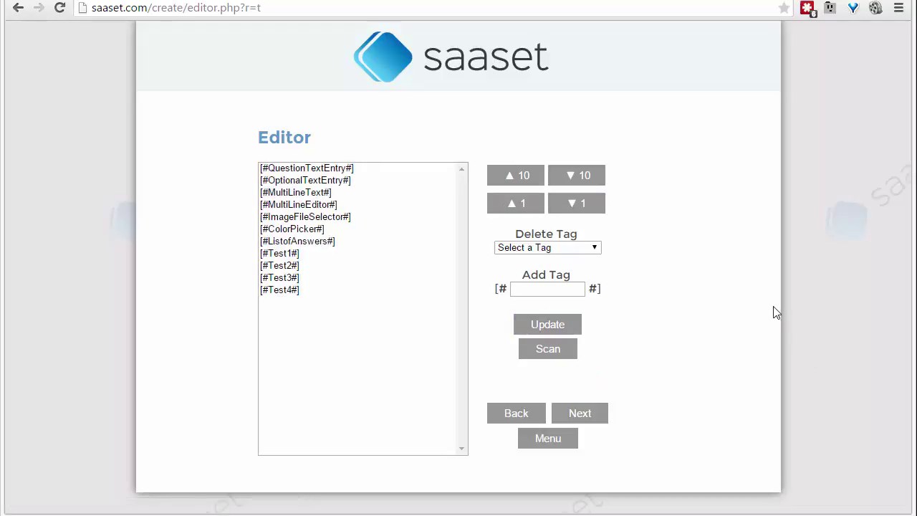
Proceed to the question editor for the tags and jump directly to tag number 6.
click(595, 415)
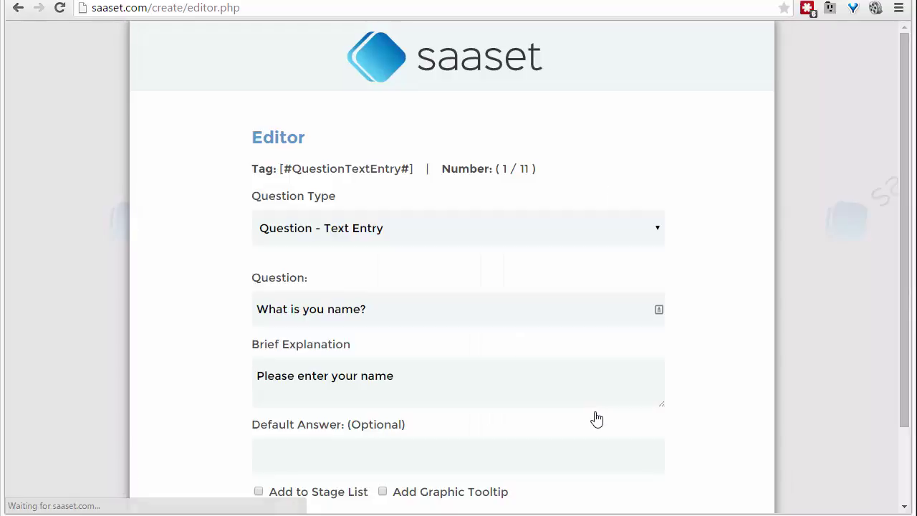
scroll(458, 375, down, 3)
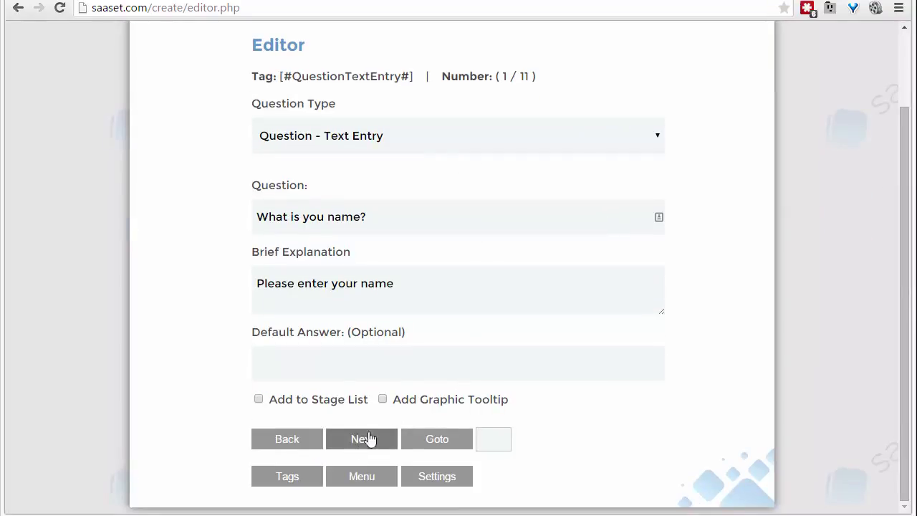
click(492, 438)
text(6)
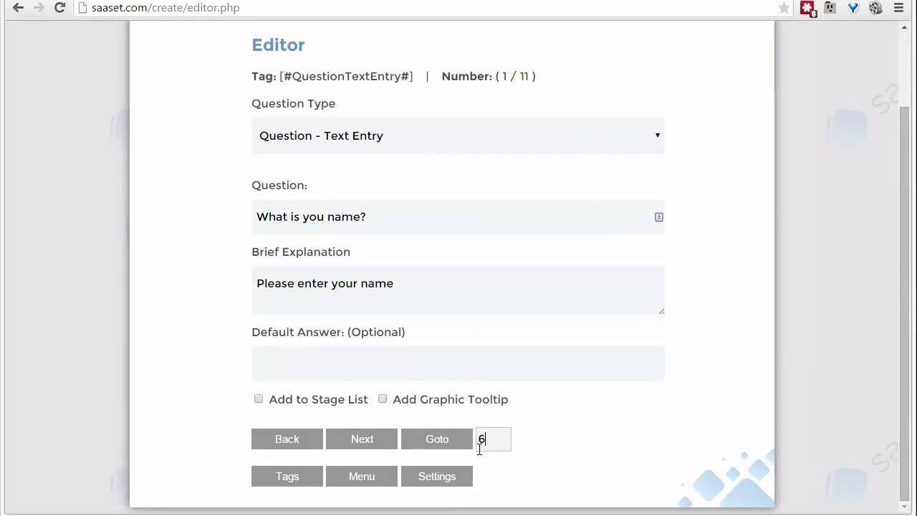
click(435, 441)
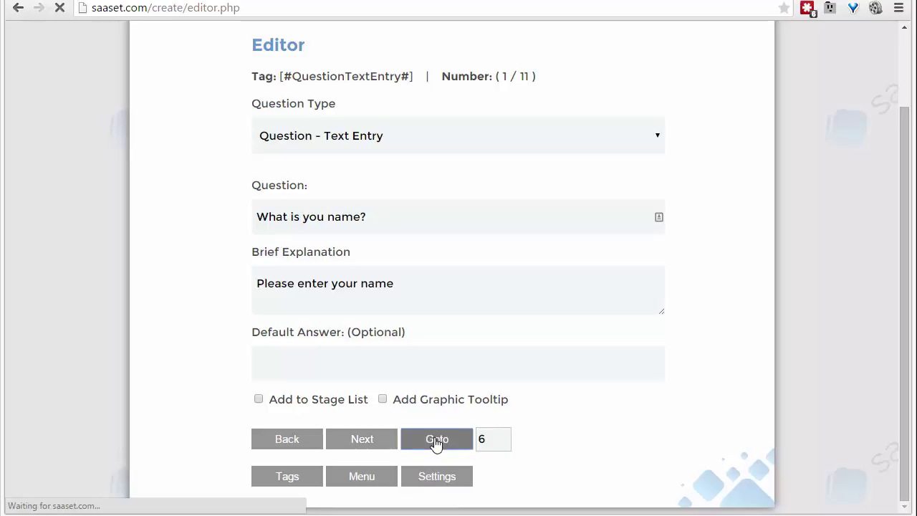
Advance from the ColorPicker tag past ListofAnswers to the Test1 tag, number 8.
scroll(433, 440, down, 3)
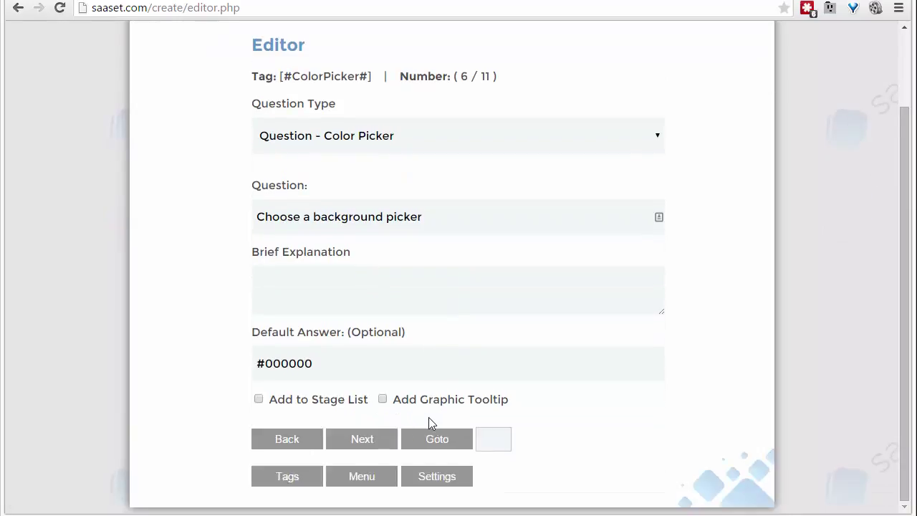
click(362, 439)
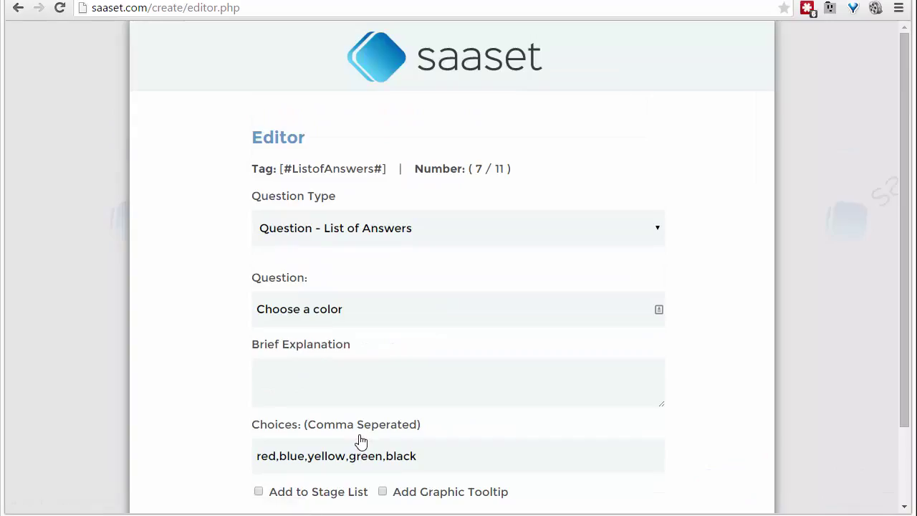
scroll(360, 440, down, 3)
click(360, 438)
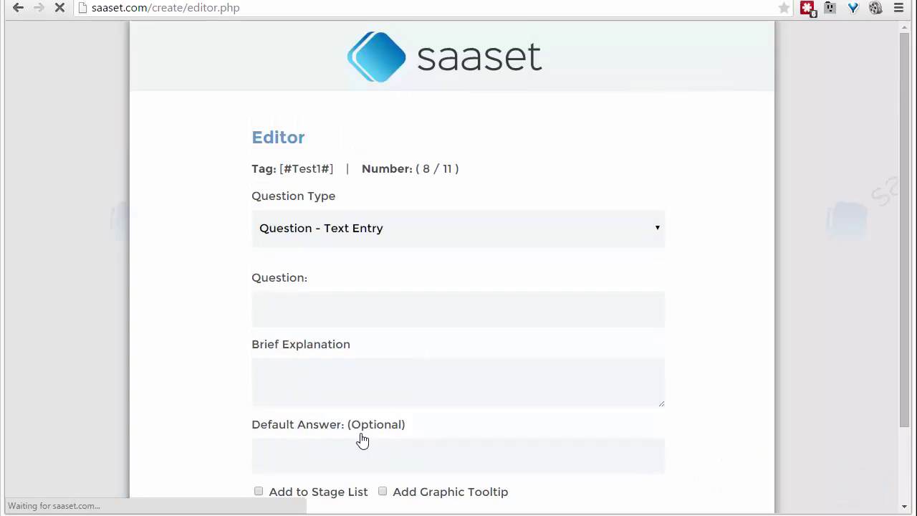
Set the Test1 tag's question type to System Value and choose Month Word as its system value.
click(621, 226)
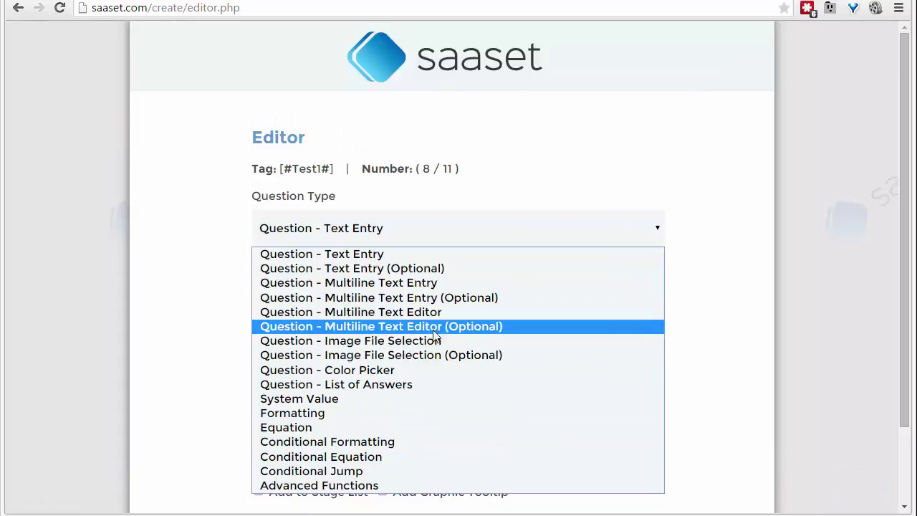
click(423, 406)
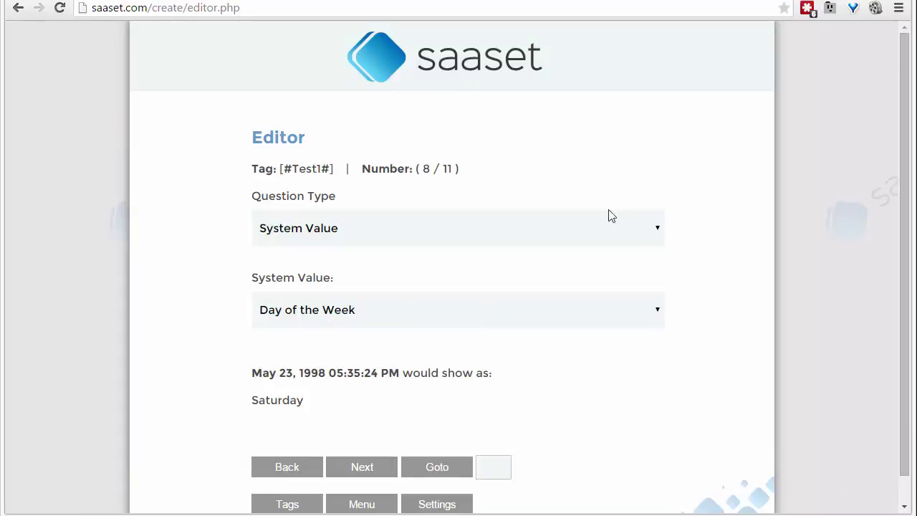
scroll(815, 211, down, 1)
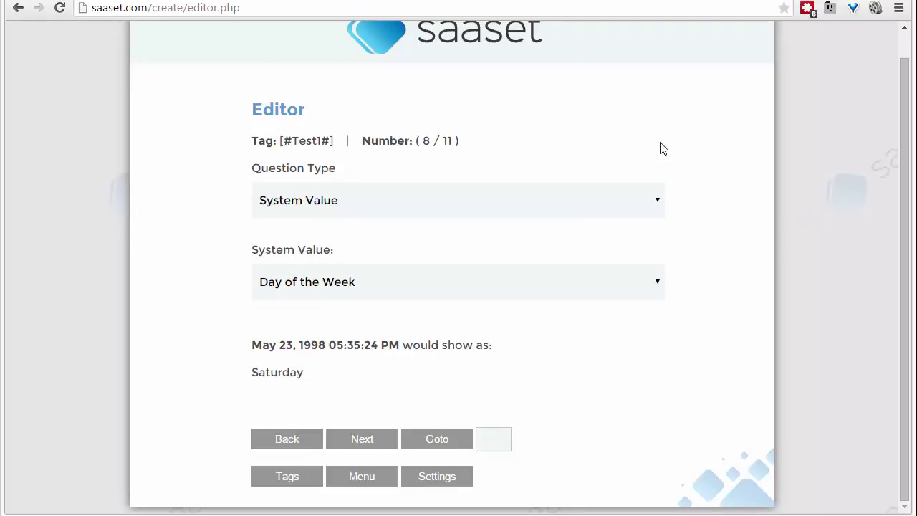
click(520, 294)
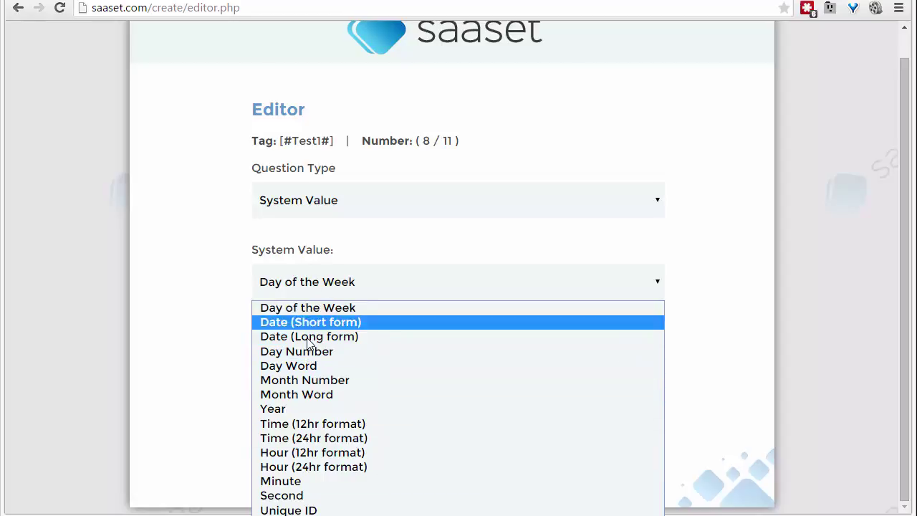
click(299, 396)
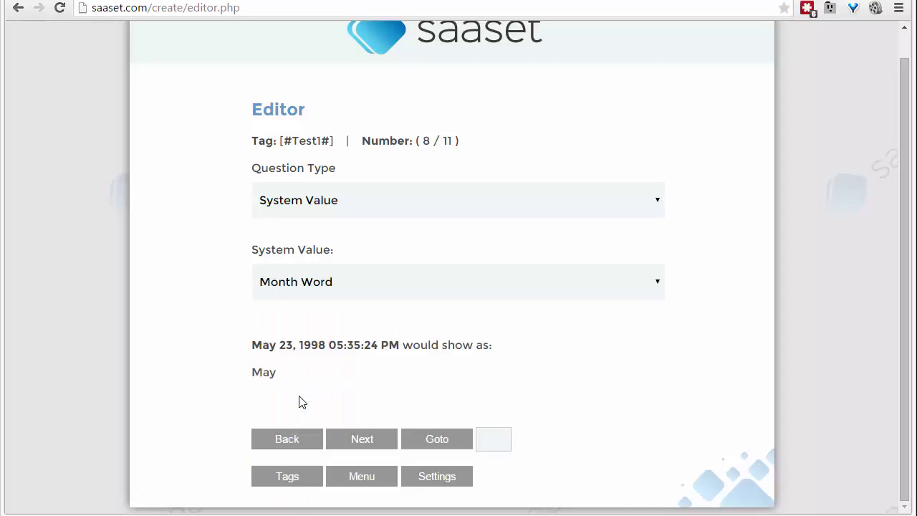
Try Date (Long form) as the Test1 tag's system value, and settle on Month Number.
click(310, 293)
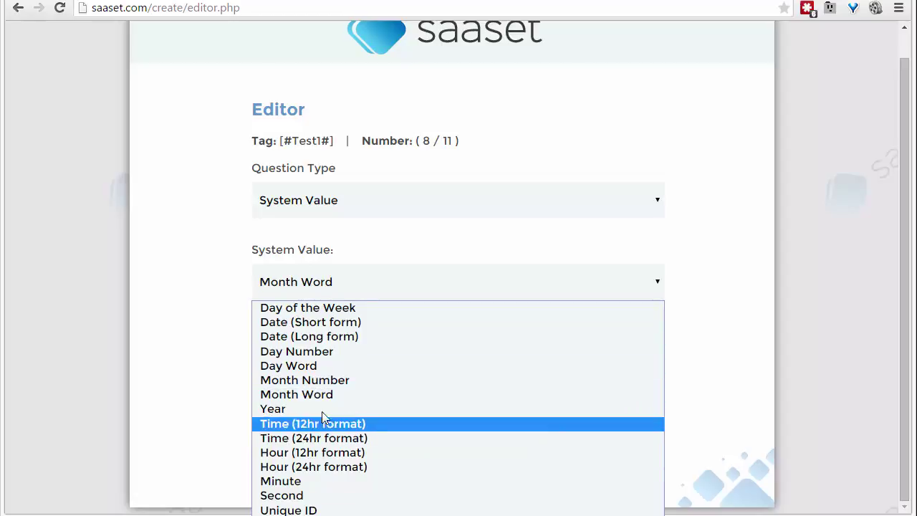
click(327, 336)
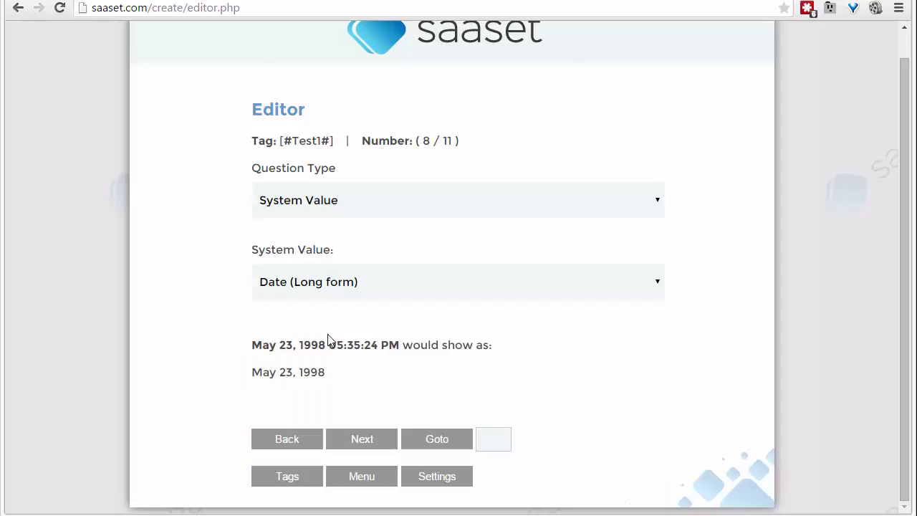
click(339, 292)
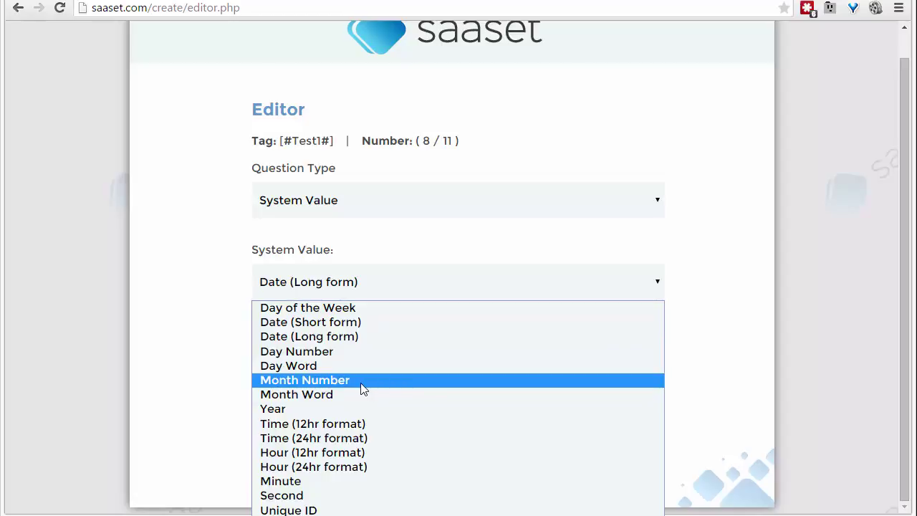
click(337, 382)
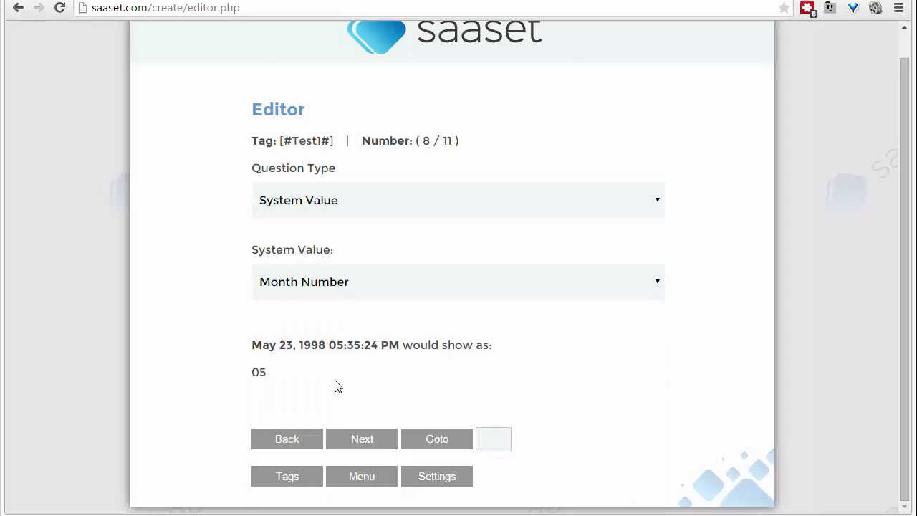
Advance to the Test2 tag and set its question type to System Value with Day Number as the value.
click(365, 440)
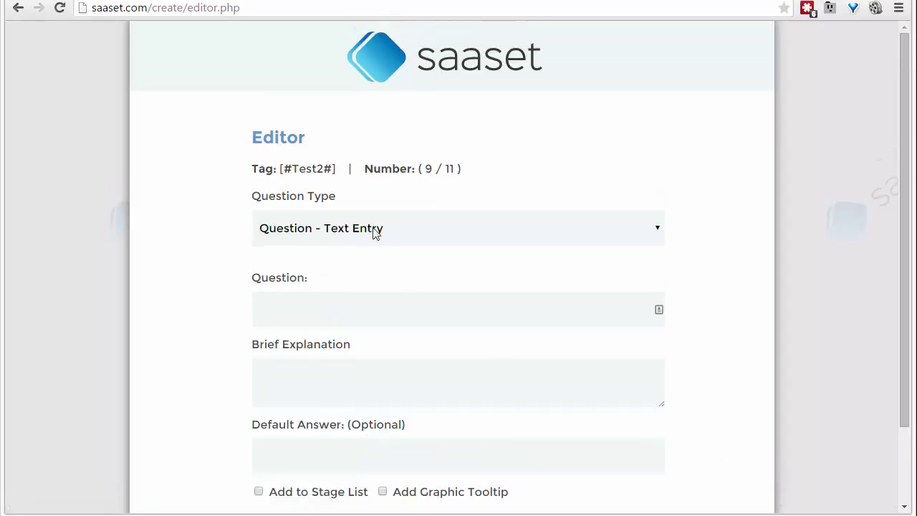
click(374, 228)
click(348, 397)
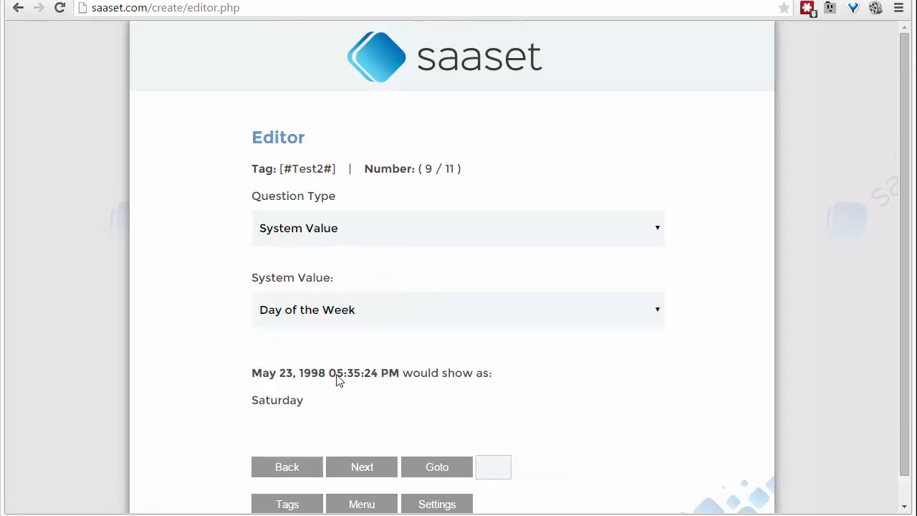
click(310, 315)
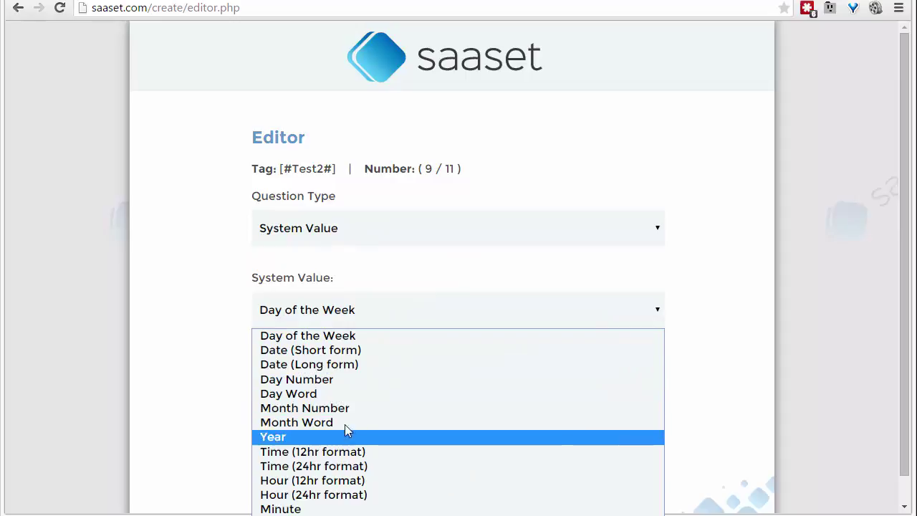
click(345, 381)
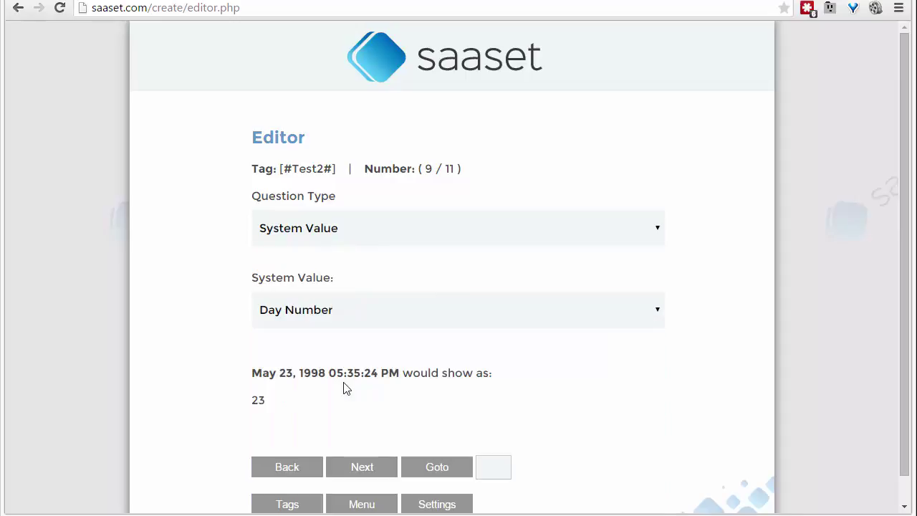
Advance to the Test3 tag and set its question type to System Value with Year as the value.
click(366, 467)
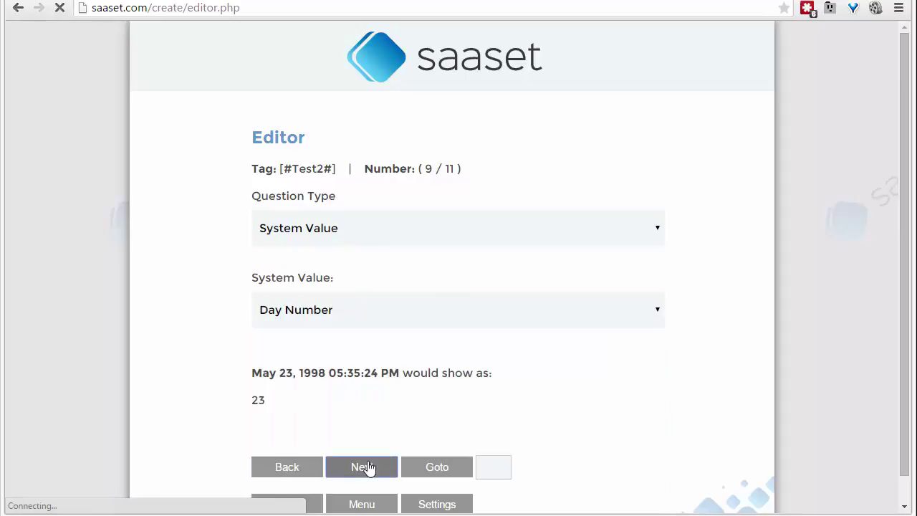
click(367, 229)
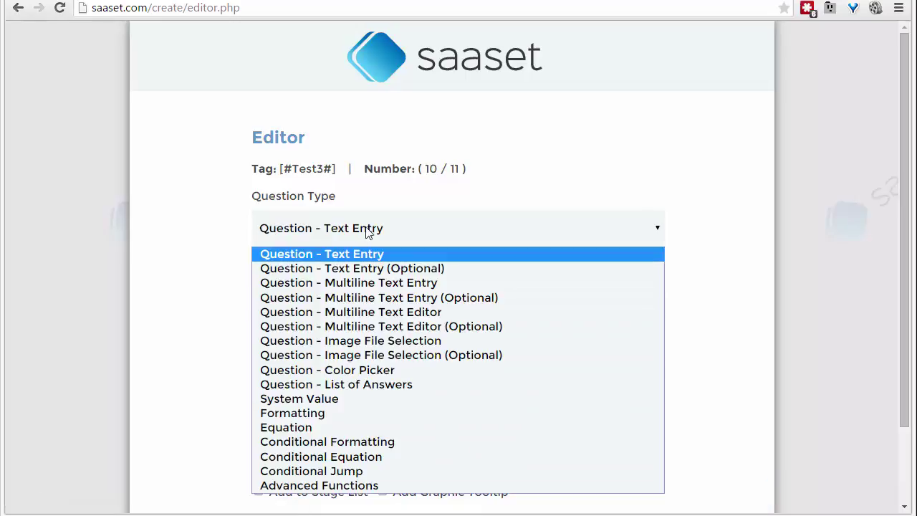
click(360, 396)
click(342, 312)
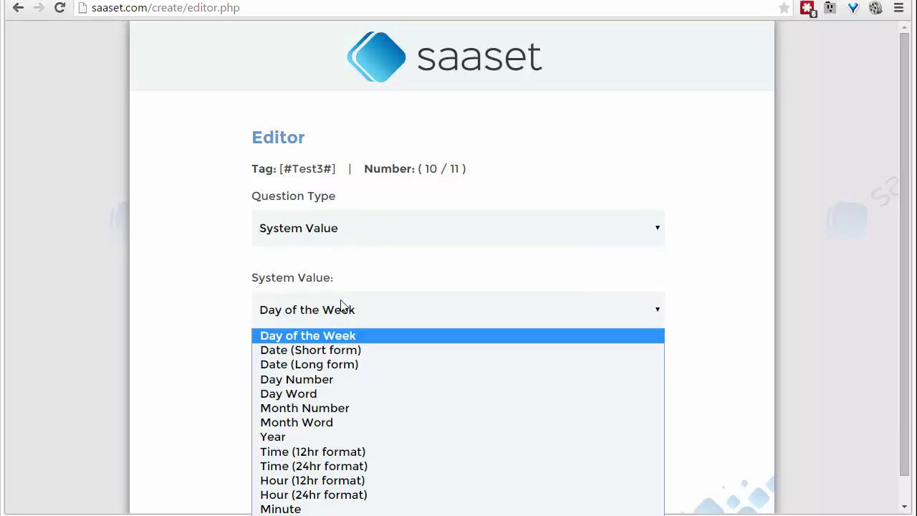
click(366, 434)
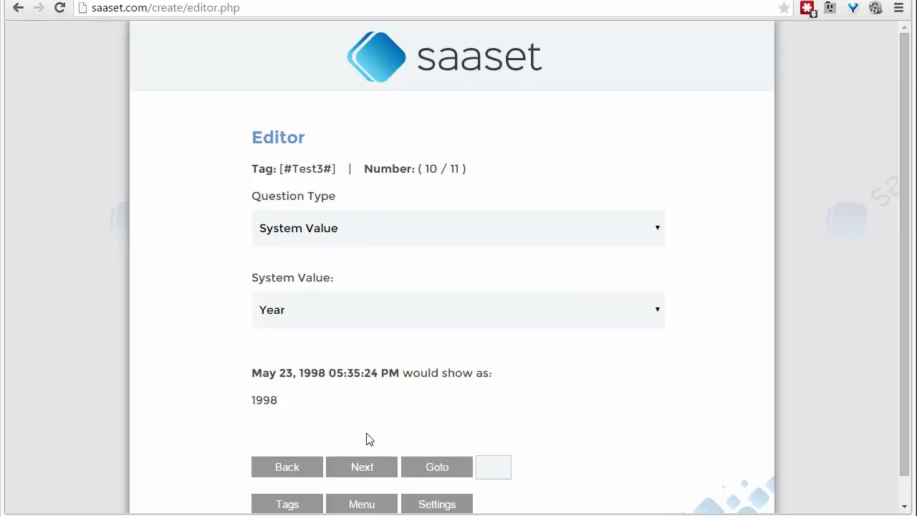
Advance to the Test4 tag, number 11, and set its question type to Formatting.
click(373, 474)
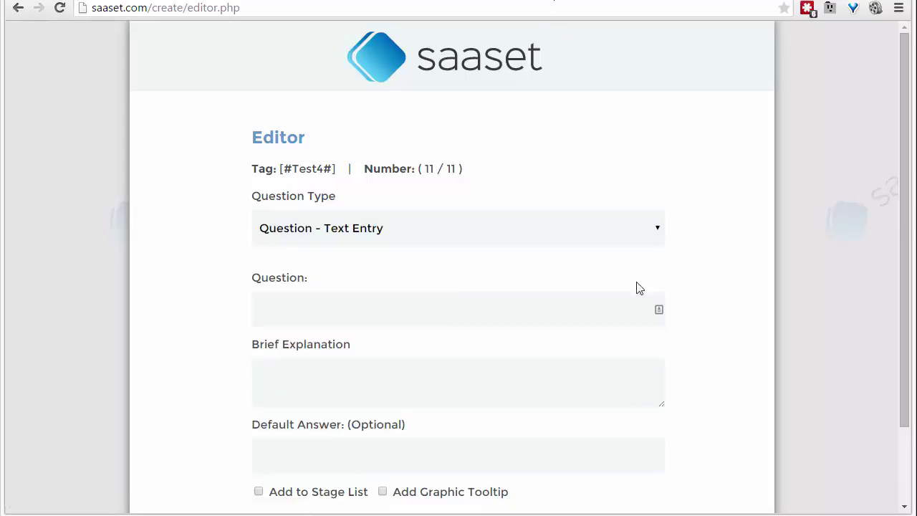
scroll(720, 326, down, 2)
scroll(720, 326, up, 2)
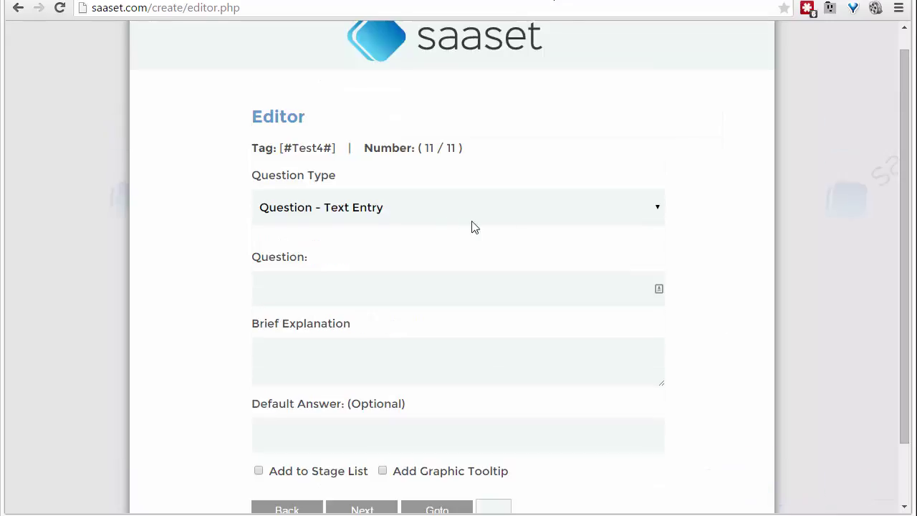
click(426, 209)
click(347, 391)
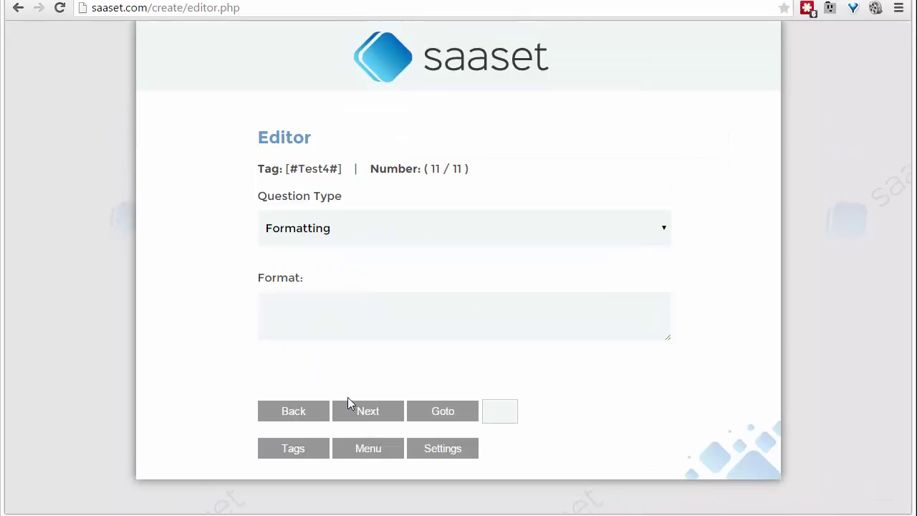
Enter [#Test3#]-[#Test2#]-[#Test1#] as the Test4 tag's format.
click(321, 300)
key(BackSpace)
key(BackSpace)
text(#])
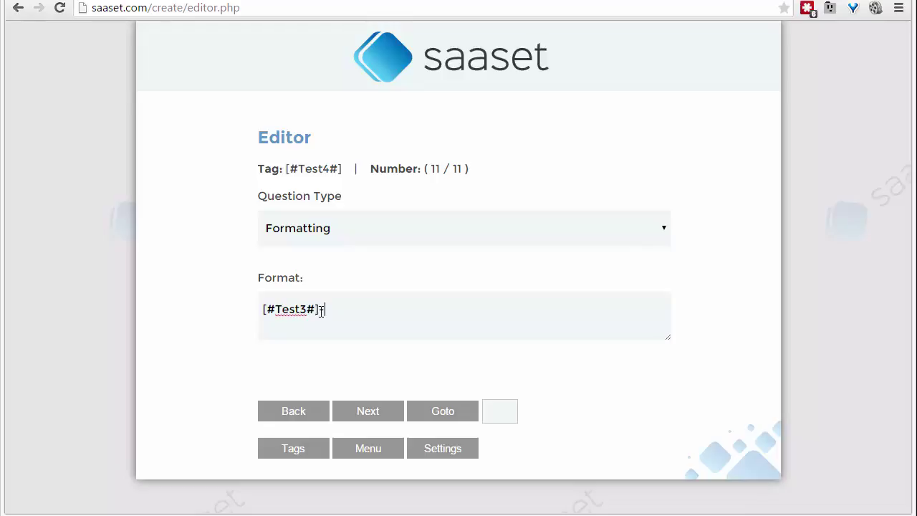
text([#Test2#]-[#Tes)
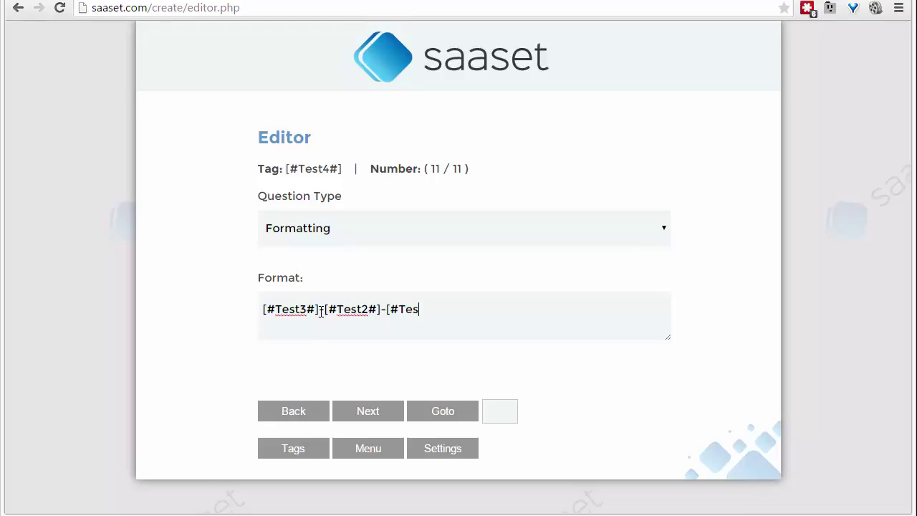
text(t1#])
Proceed to the project's finish settings, look through all their options, and return to the Test4 tag.
click(382, 416)
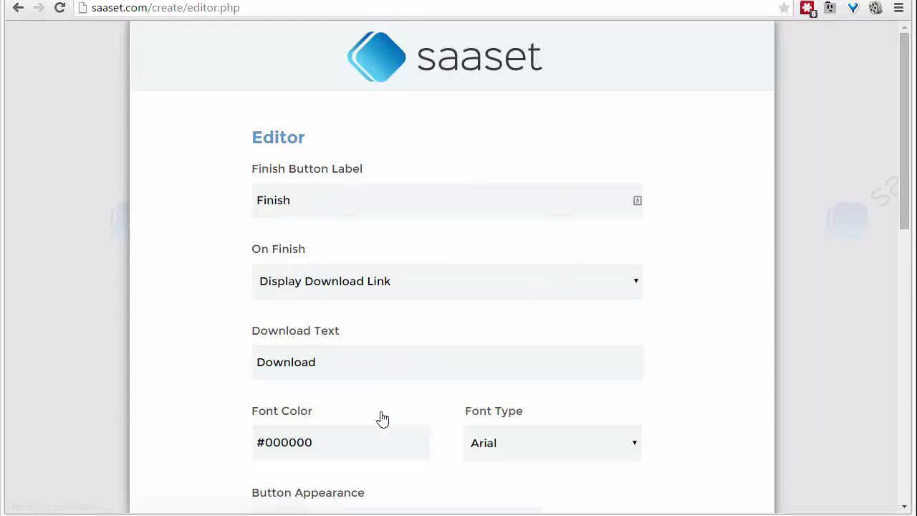
scroll(380, 352, down, 3)
scroll(380, 352, up, 3)
scroll(380, 349, down, 8)
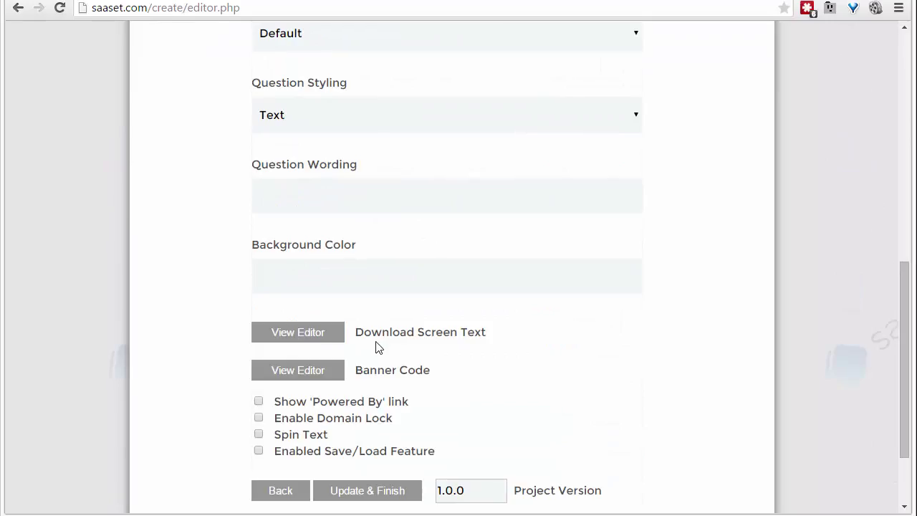
scroll(380, 347, up, 10)
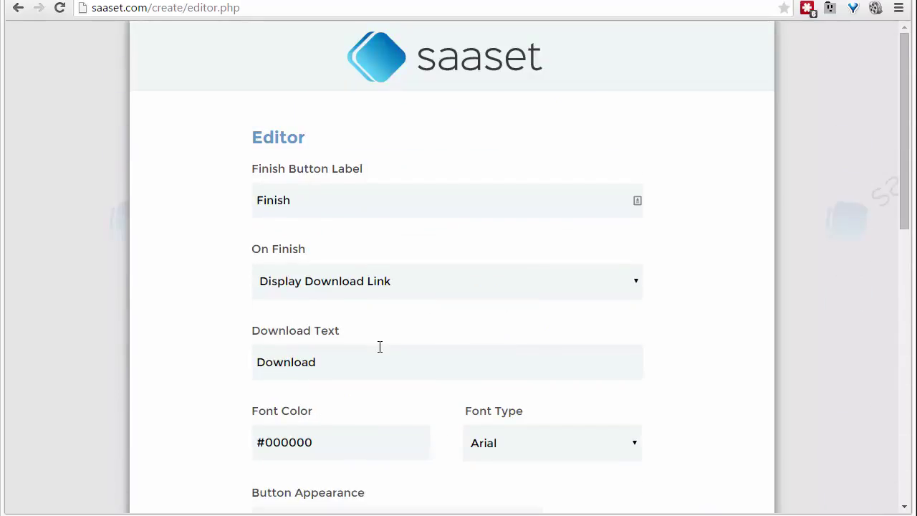
scroll(380, 346, down, 6)
scroll(380, 349, down, 4)
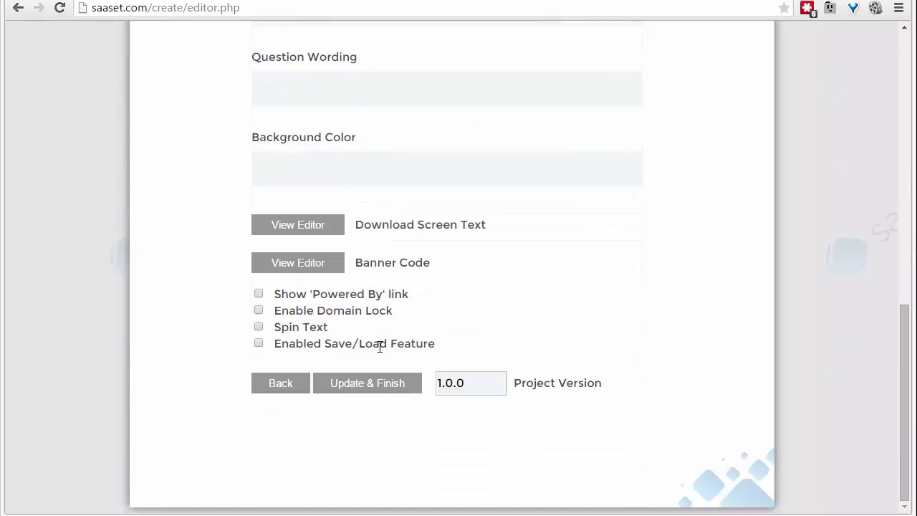
click(282, 386)
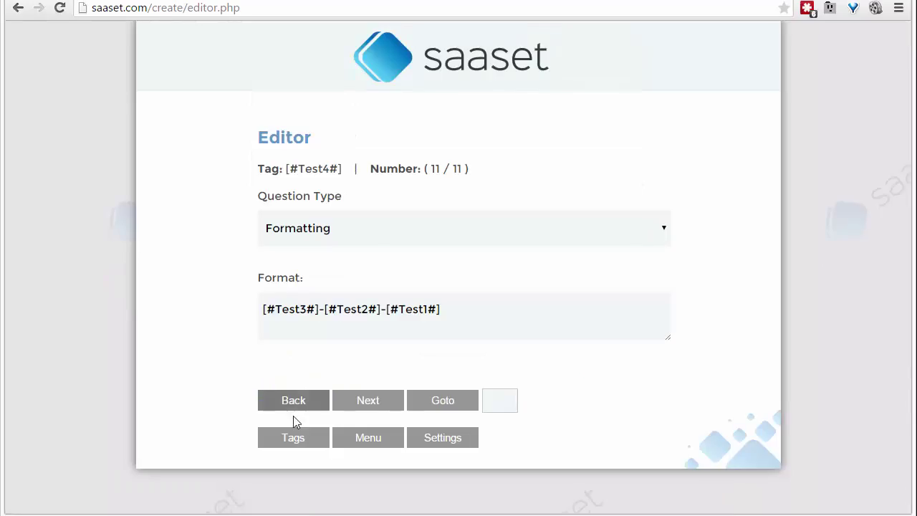
Review the tag order in the tag list and proceed to the question editor for the first tag.
click(297, 439)
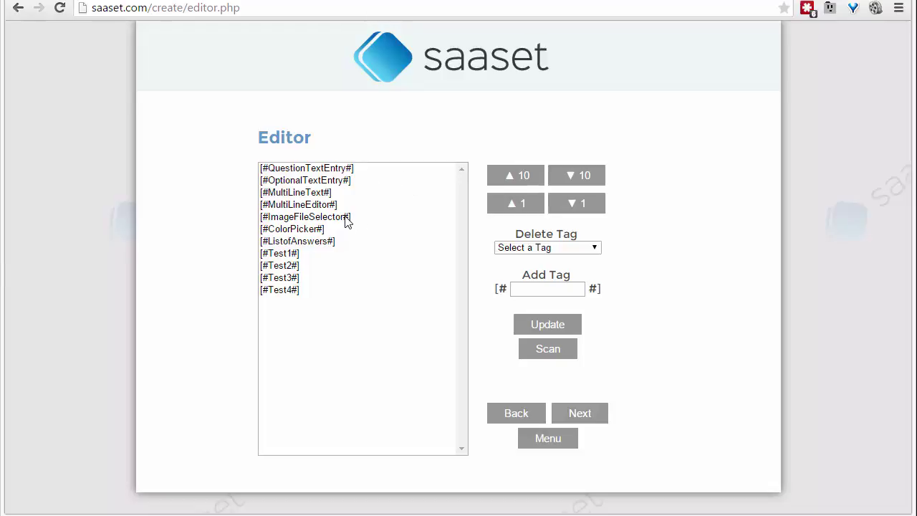
click(343, 179)
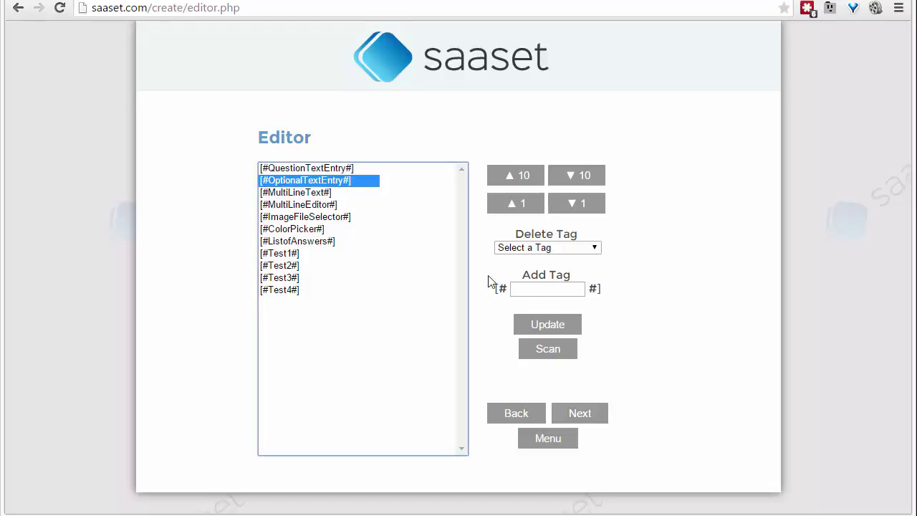
click(594, 414)
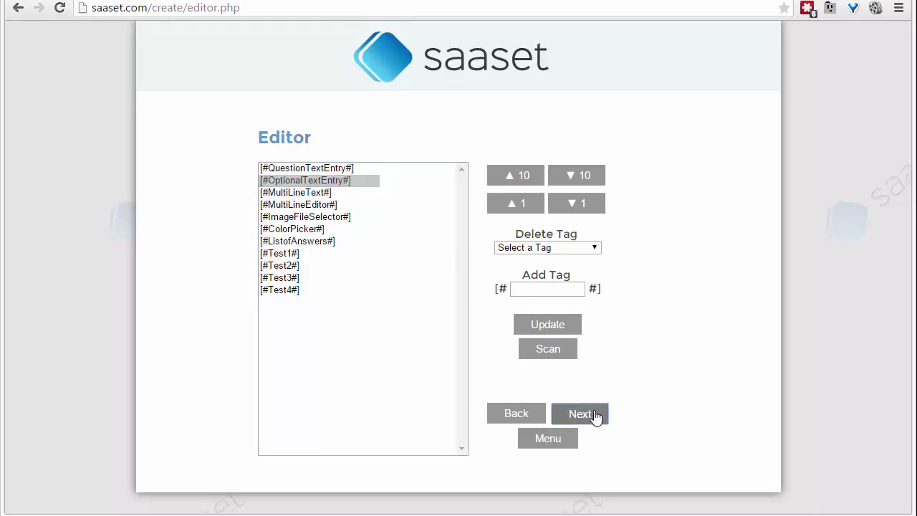
drag(339, 172, 336, 185)
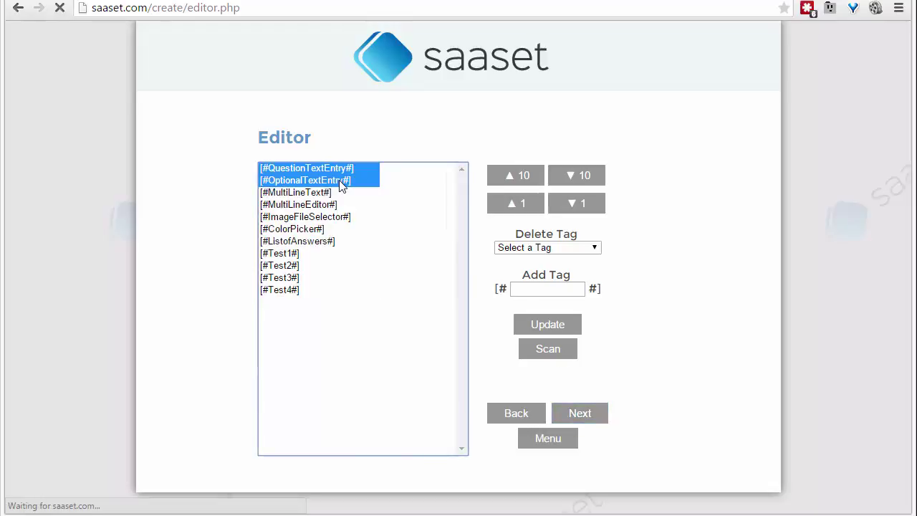
click(336, 185)
click(582, 175)
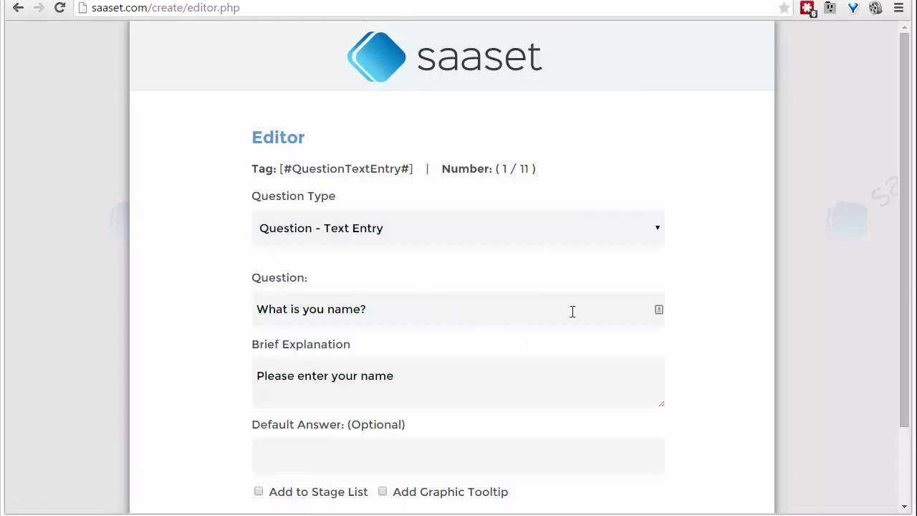
Jump directly to tag number 10, Test3, in the question editor.
scroll(720, 315, down, 2)
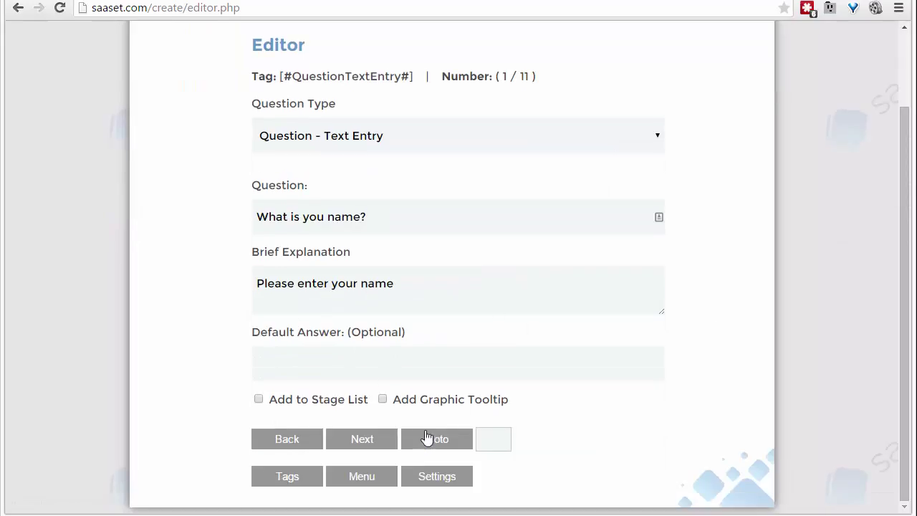
click(497, 432)
text(10)
click(359, 446)
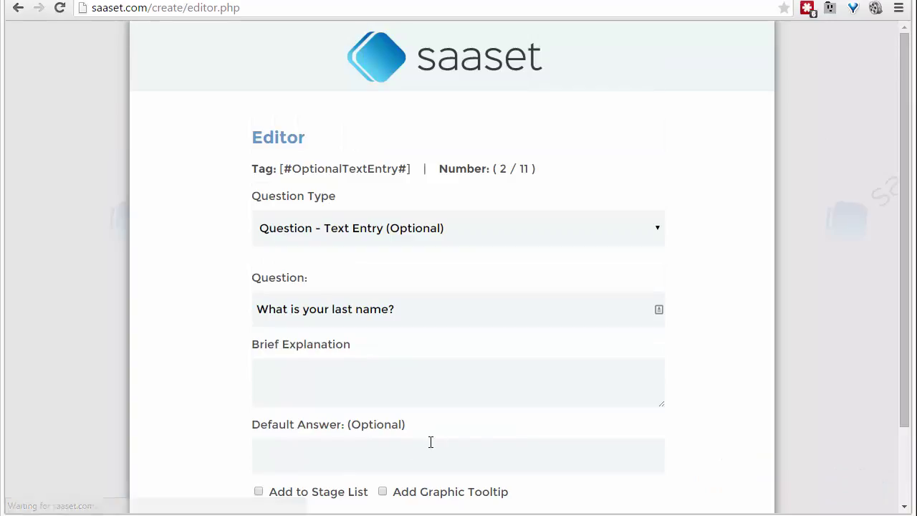
click(495, 442)
text(1)
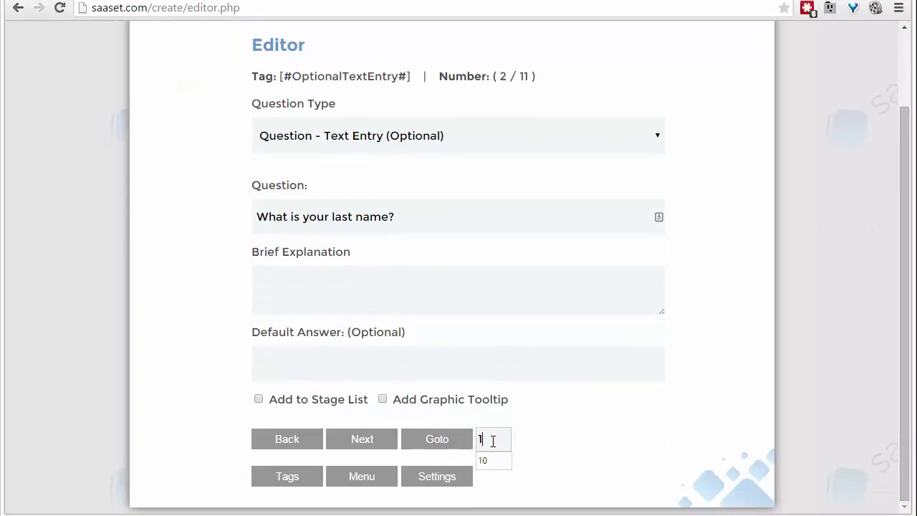
text(0)
click(445, 444)
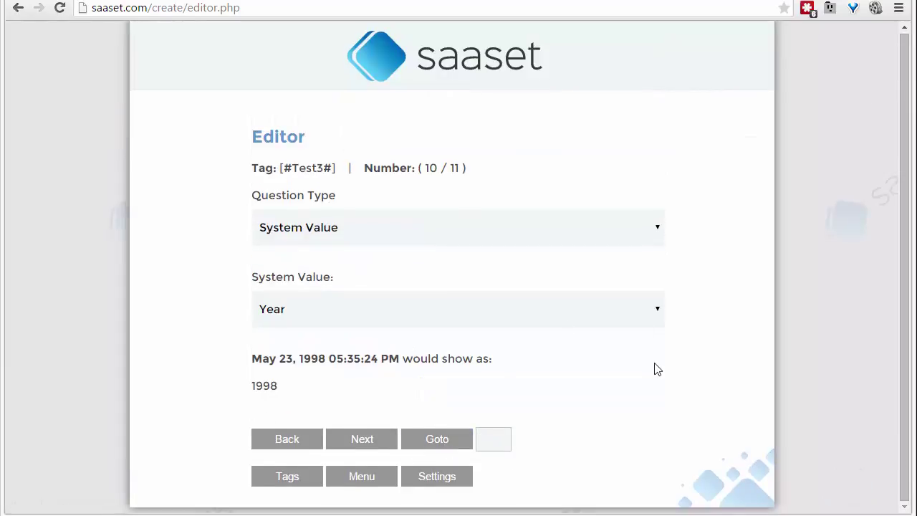
Advance to the Test4 tag and copy its entire format text.
click(358, 439)
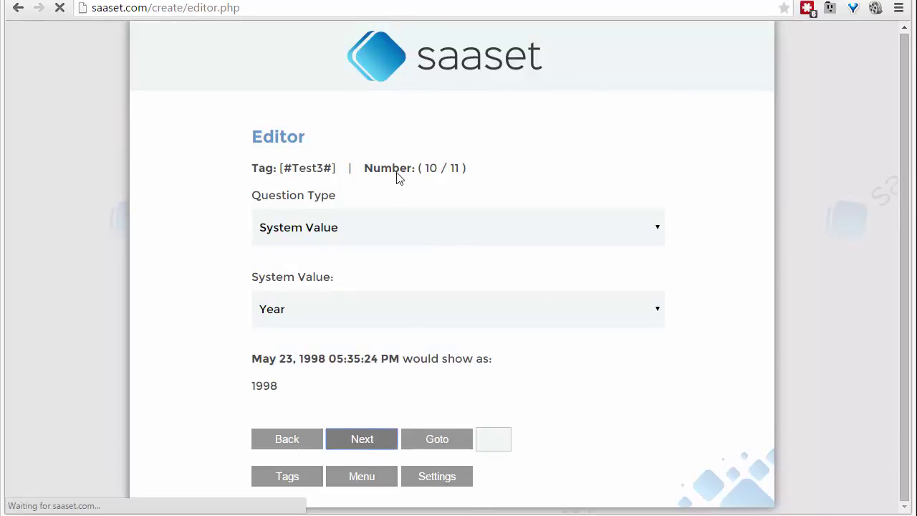
drag(465, 312, 246, 308)
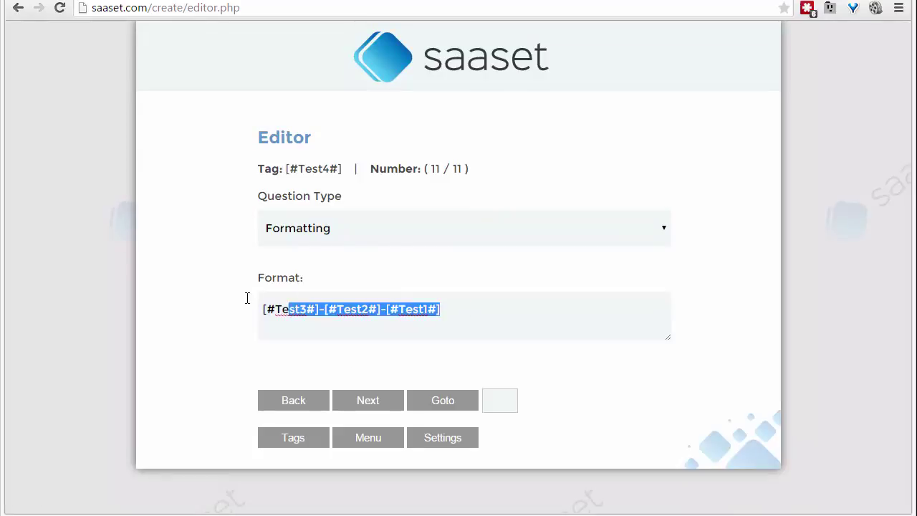
right_click(296, 308)
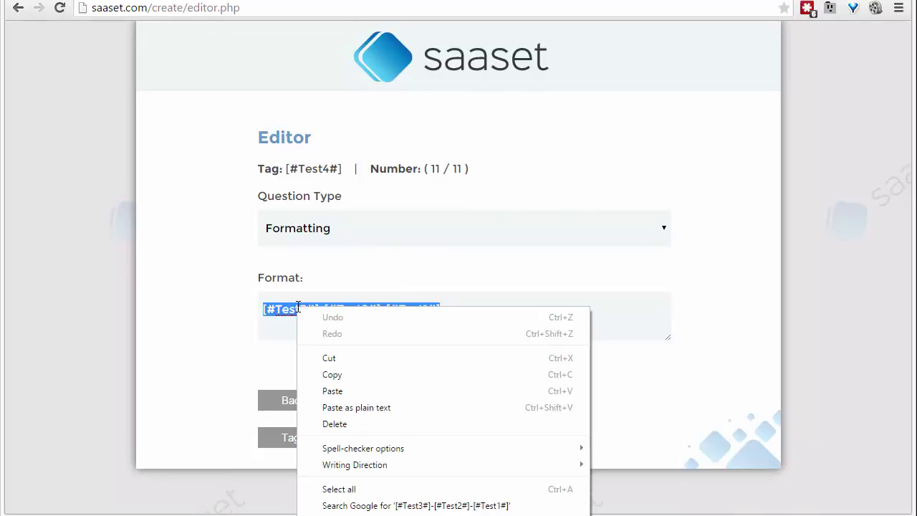
click(357, 380)
Change the Test4 tag to the System Value type with Day Word as its value, and proceed to the finish settings.
click(334, 229)
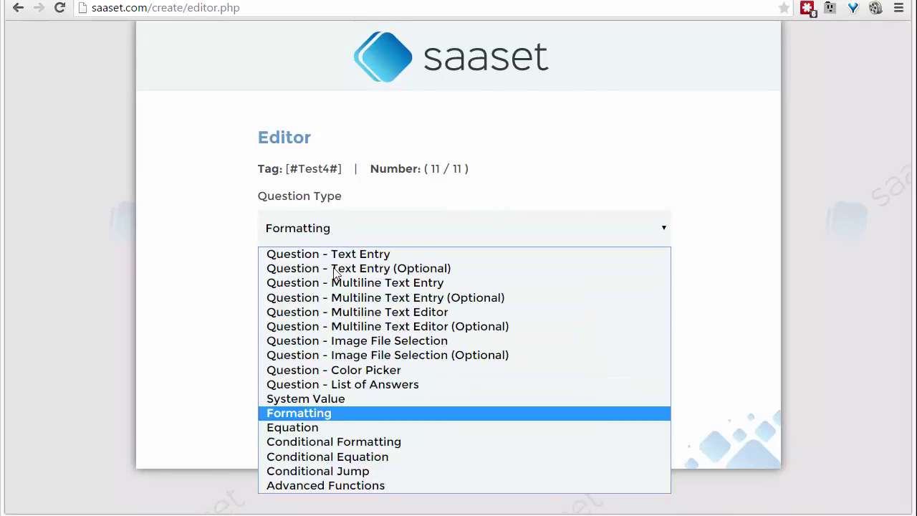
click(333, 401)
click(343, 306)
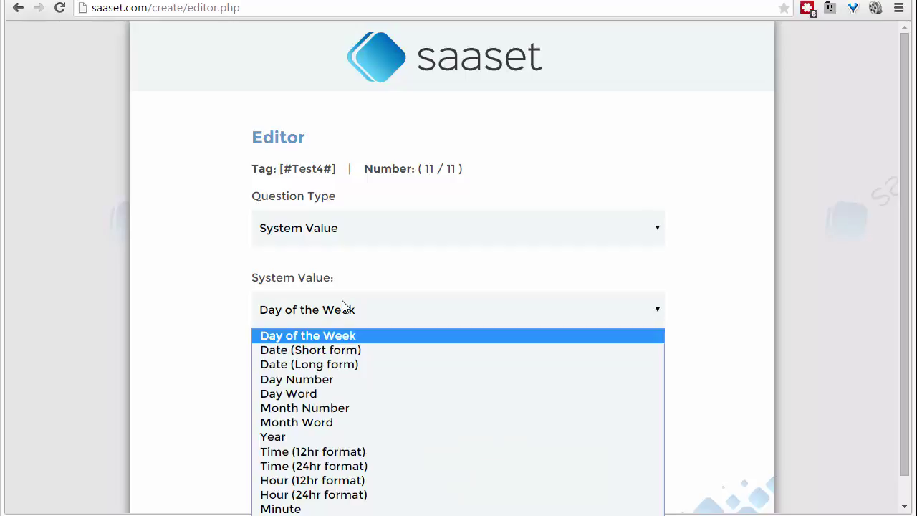
click(369, 394)
click(382, 470)
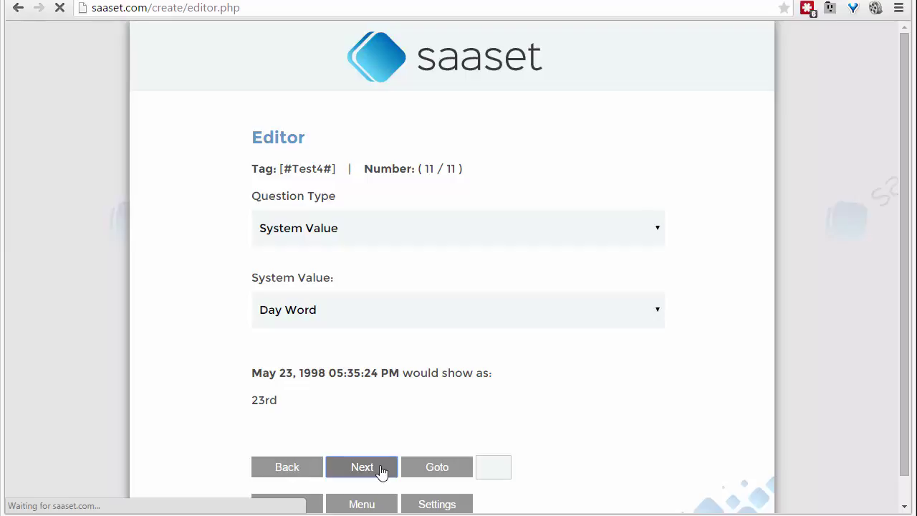
Return to the tag list, move the OptionalTextEntry tag down ten positions and update the order.
scroll(380, 471, down, 7)
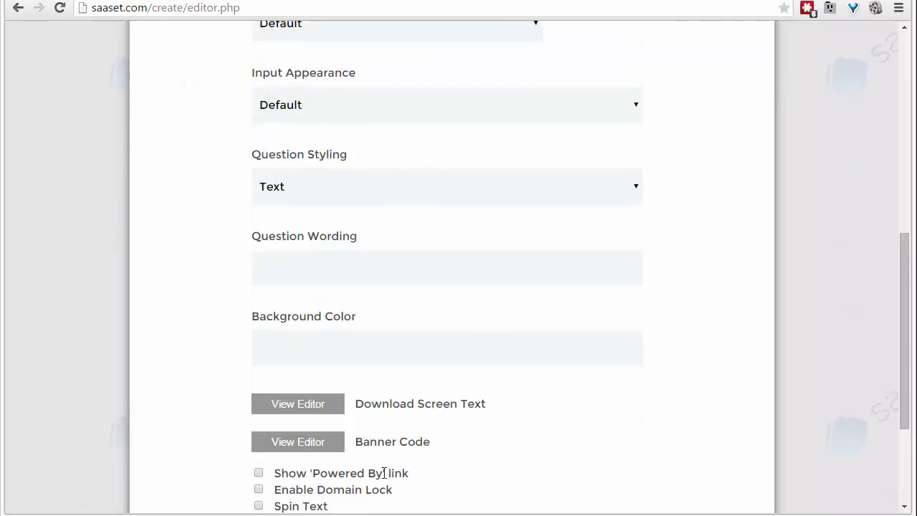
scroll(384, 473, down, 3)
click(285, 385)
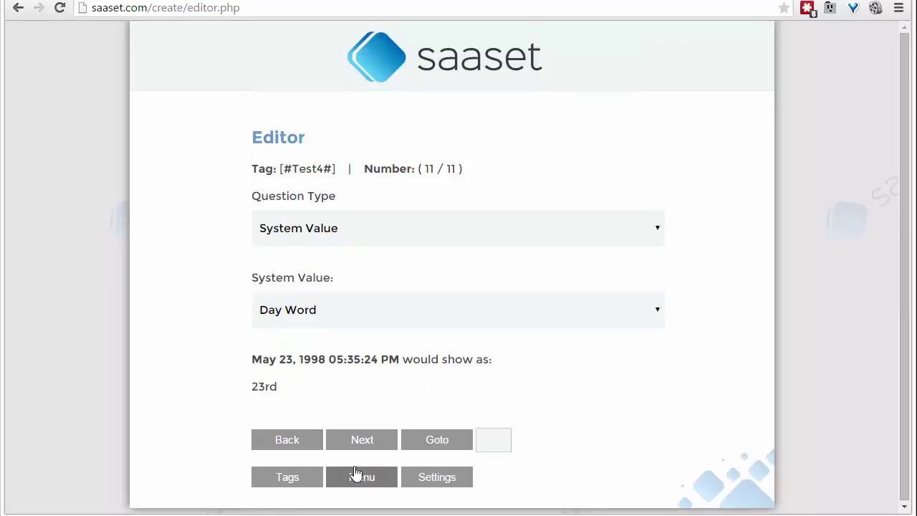
click(287, 476)
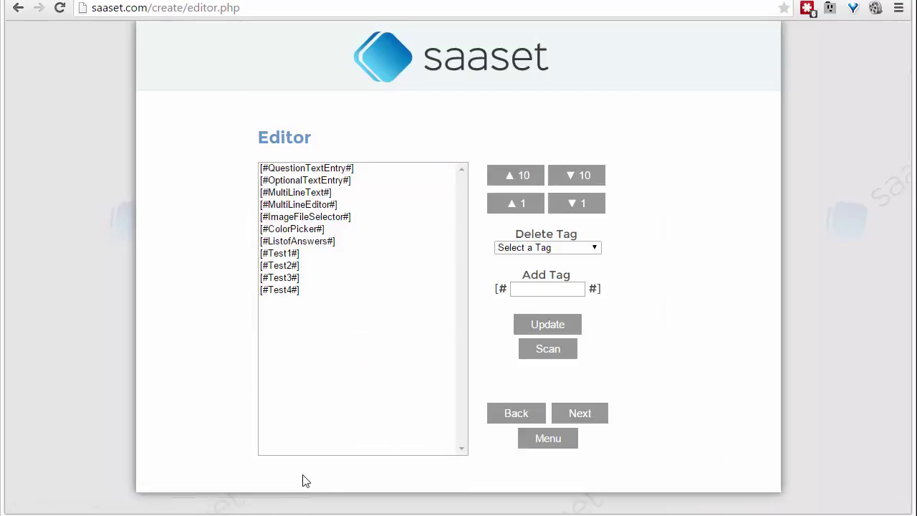
click(289, 181)
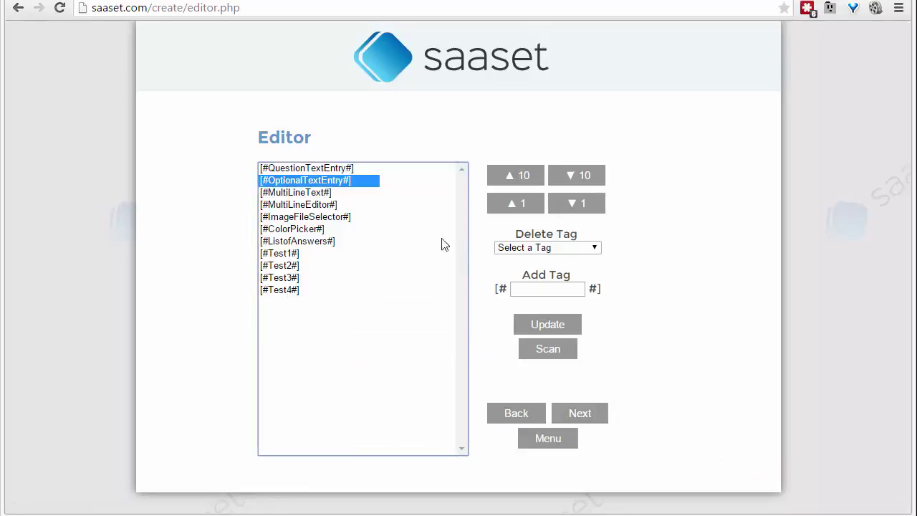
click(560, 177)
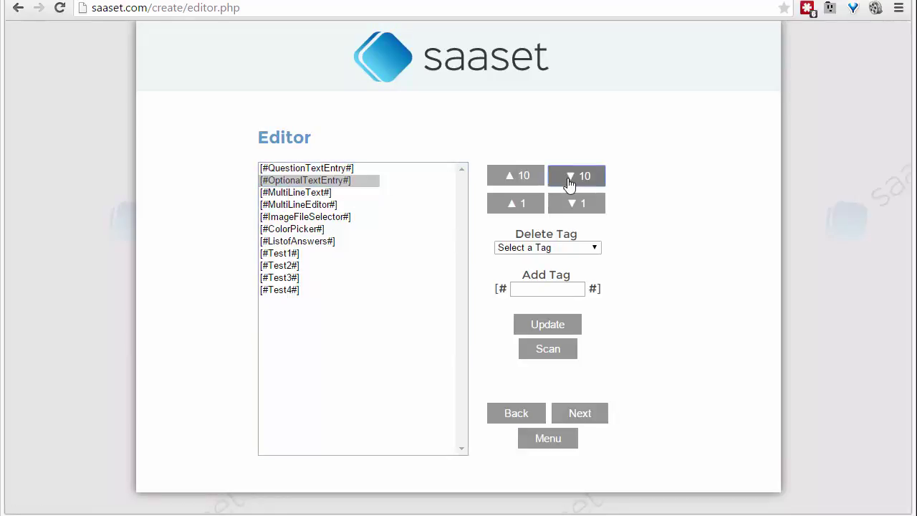
click(547, 326)
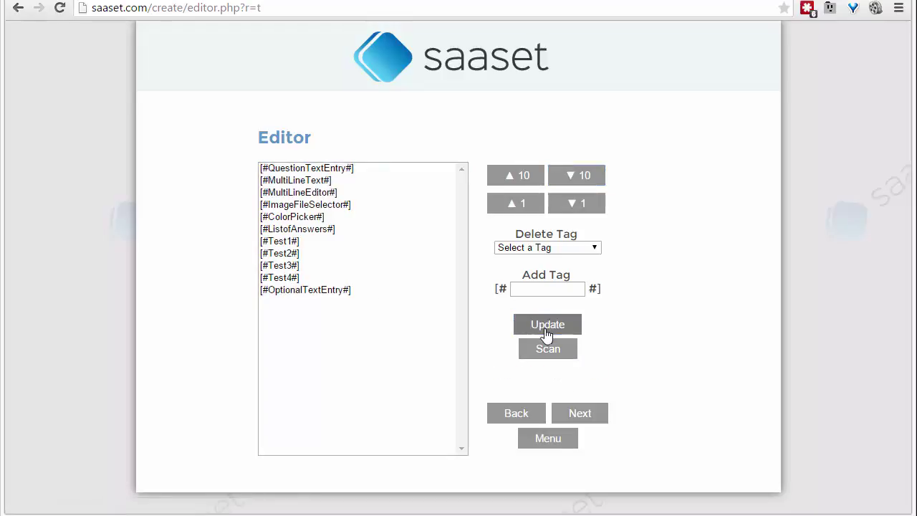
Proceed to the question editor and jump directly to tag number 11, OptionalTextEntry.
click(580, 413)
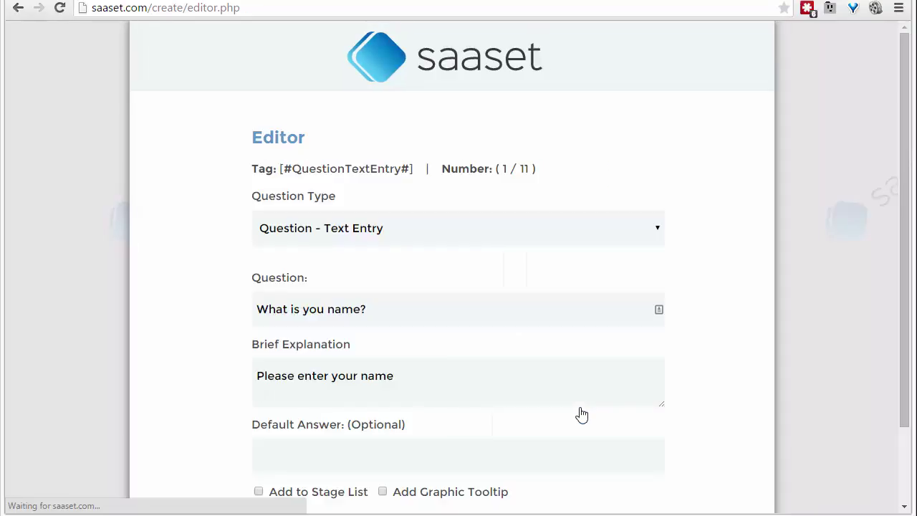
scroll(534, 433, down, 2)
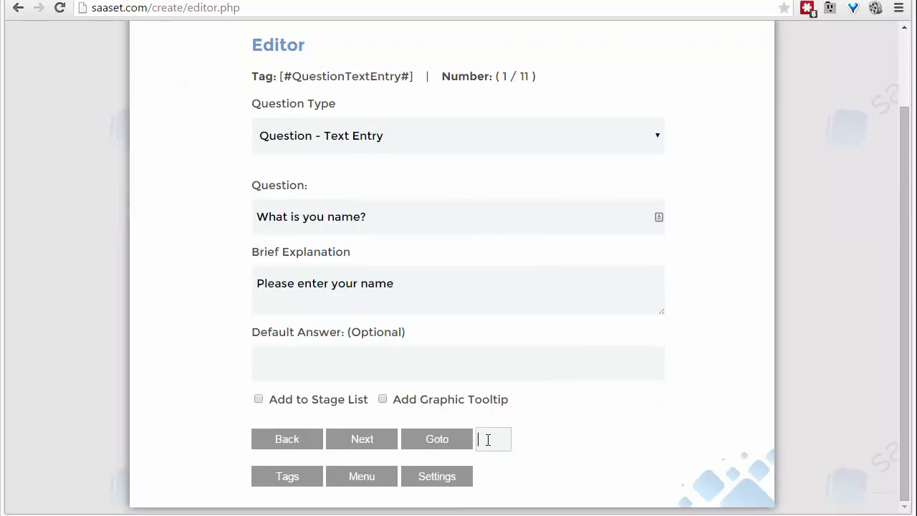
text(11)
click(447, 442)
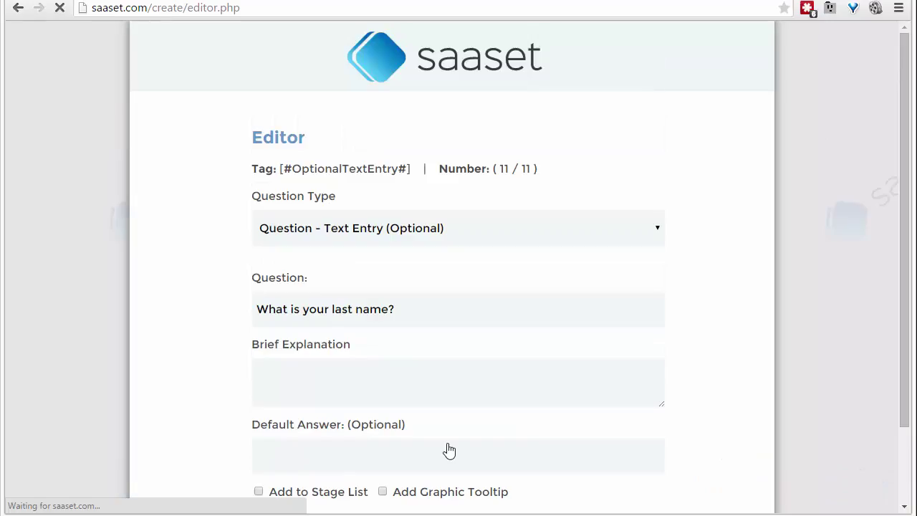
Change the OptionalTextEntry tag to the Formatting type with the format [#Test3#]-[#Test2#]-[#Test1#], and proceed to the finish settings.
scroll(374, 431, down, 2)
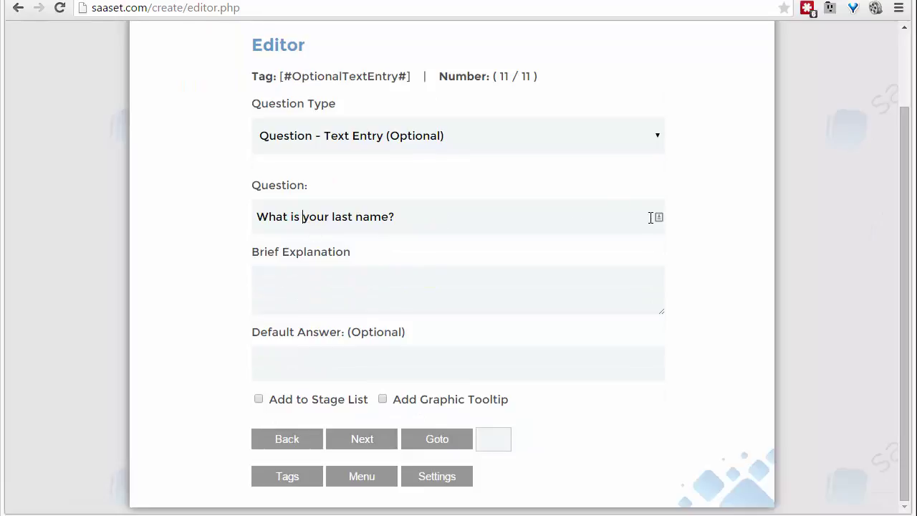
click(602, 133)
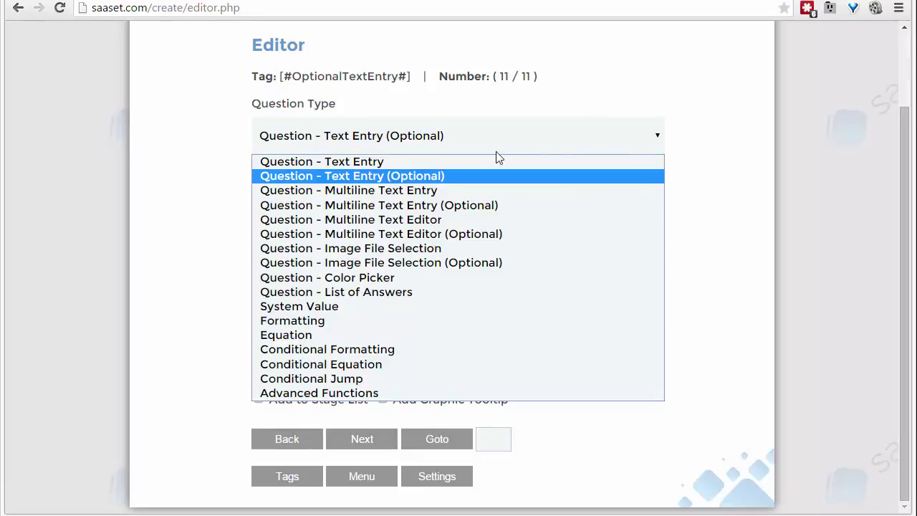
click(387, 319)
drag(413, 311, 93, 314)
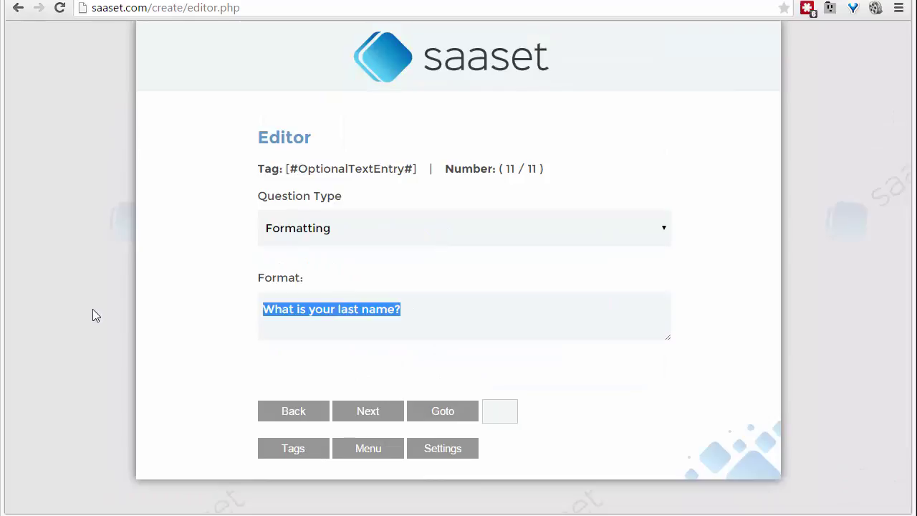
text([#Test3#]-[#Test2#]-[#Test1#])
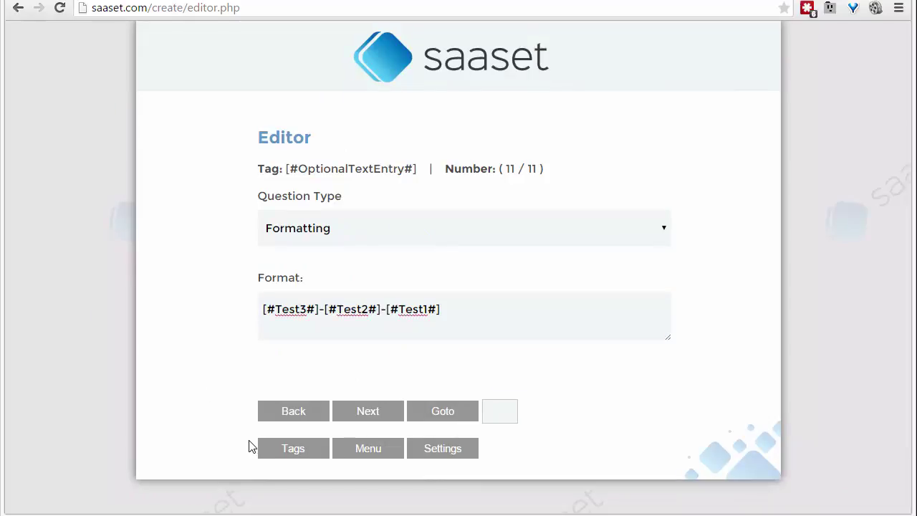
click(387, 414)
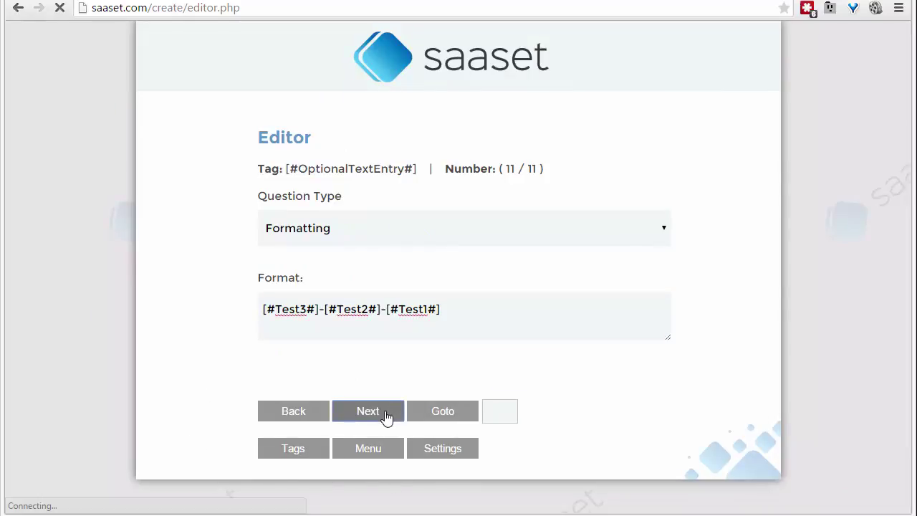
Update and finish the project with its current settings, and view the Tag Type Demo form from the project list.
scroll(386, 426, down, 10)
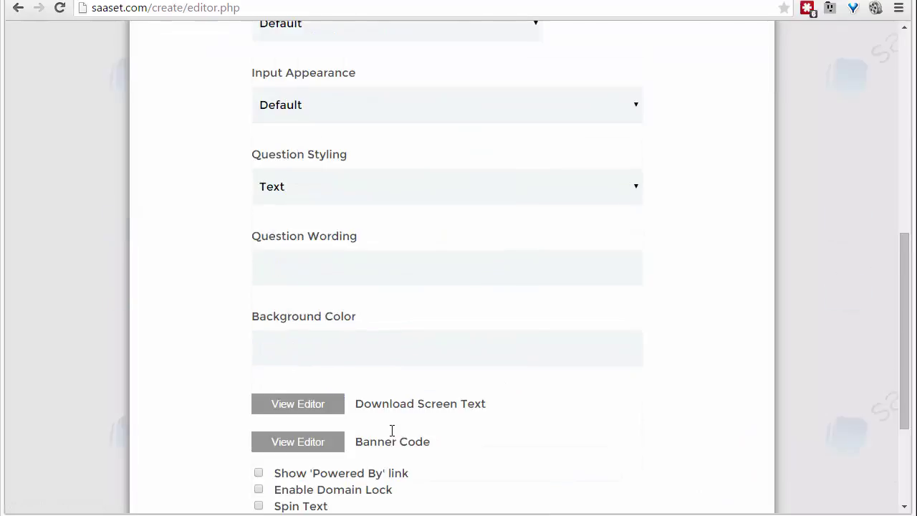
click(362, 391)
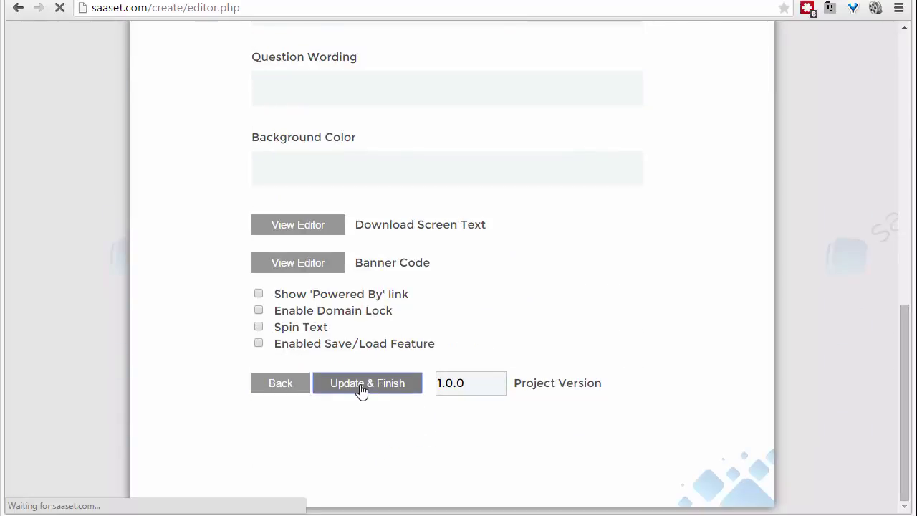
scroll(386, 429, down, 5)
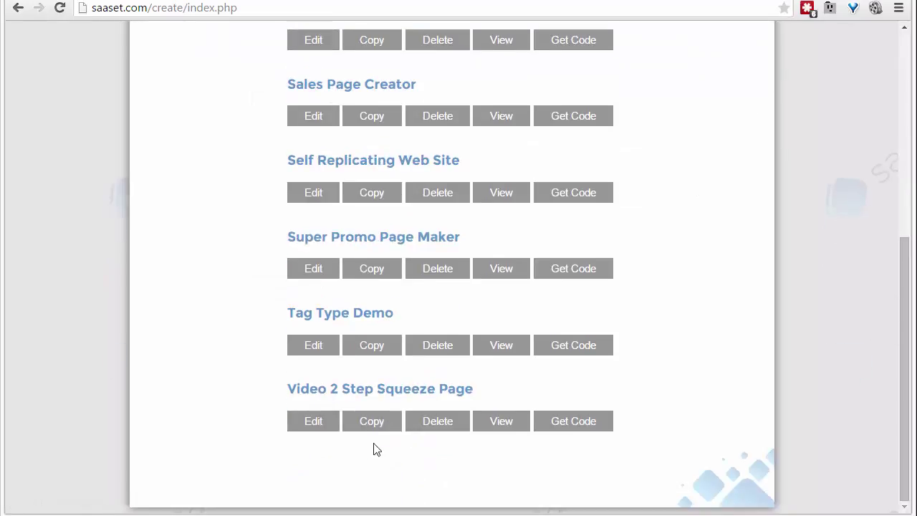
click(498, 350)
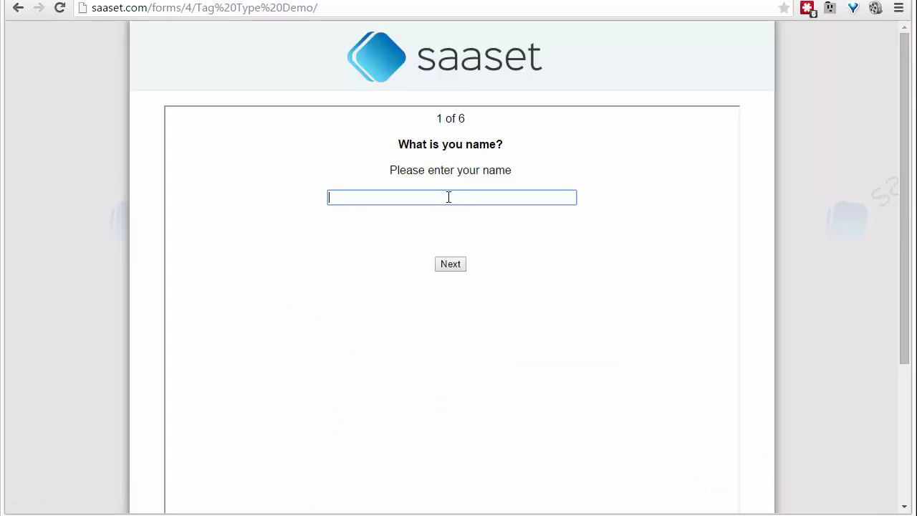
Answer the form's name question with "aaa" and the address question with "a", and continue past the third question.
text(aaa)
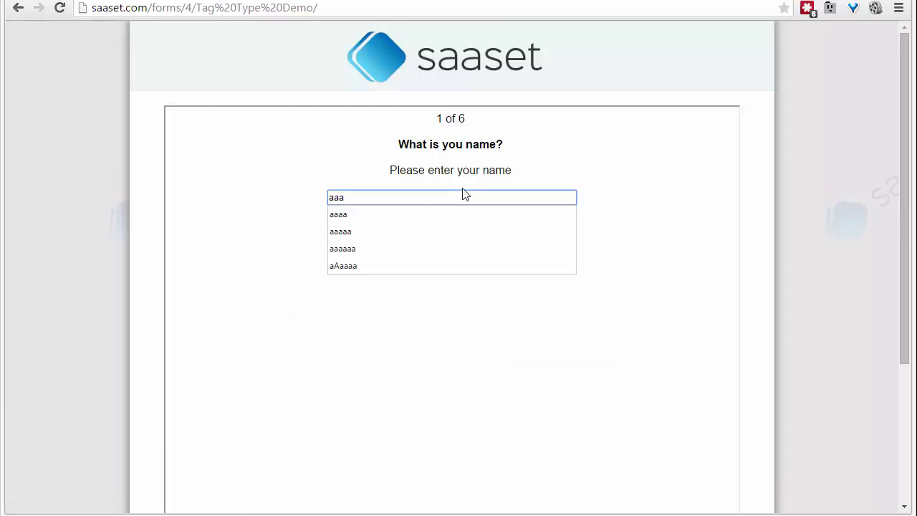
click(591, 250)
click(456, 267)
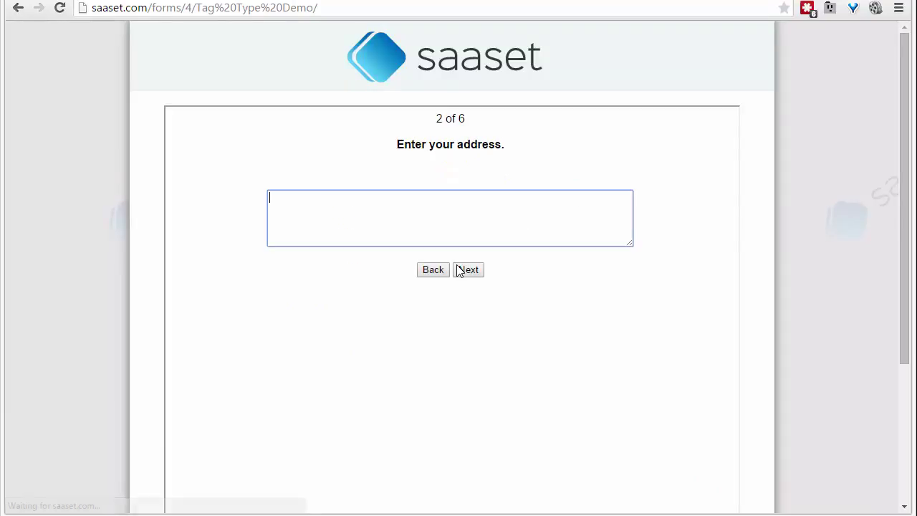
click(476, 272)
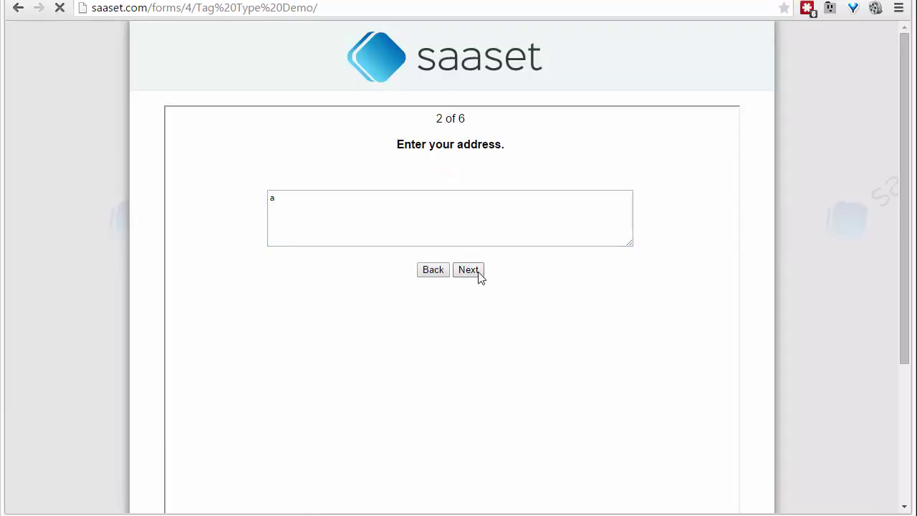
click(470, 434)
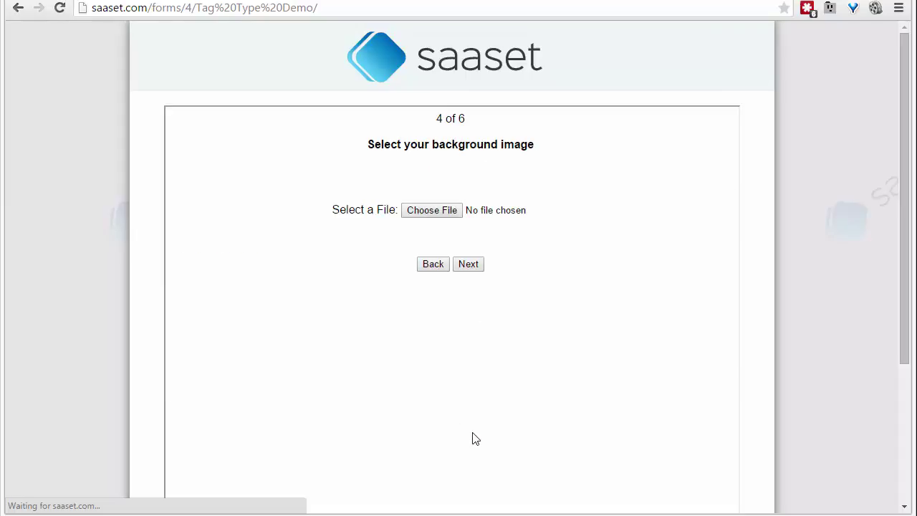
Choose 9.jpg from the Pictures folder as the background image and continue to the fifth question.
click(431, 210)
double_click(325, 176)
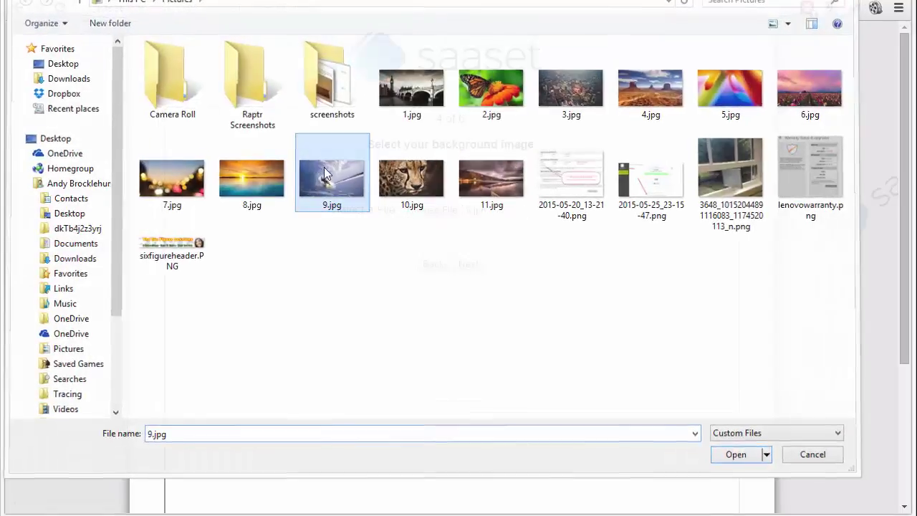
click(468, 264)
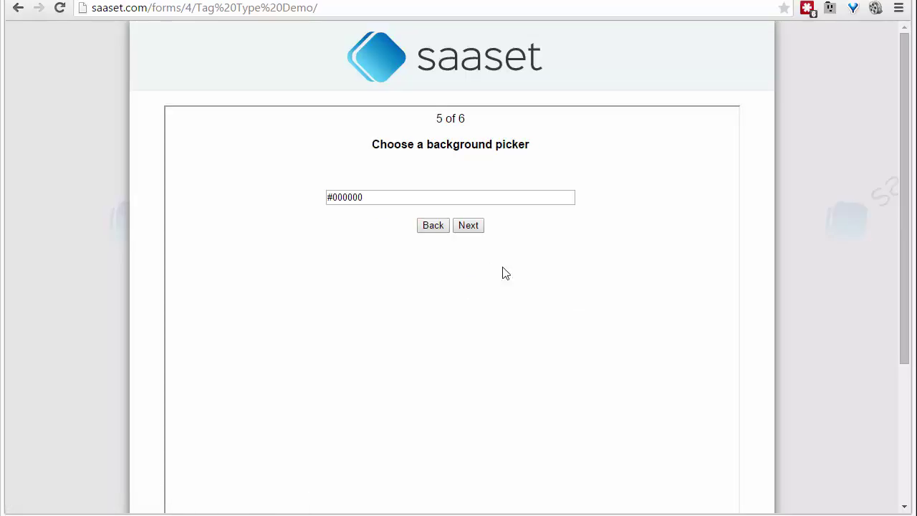
Pick a background color in the color picker, choose a color from the answer list and finish the form.
double_click(466, 118)
click(480, 184)
click(468, 226)
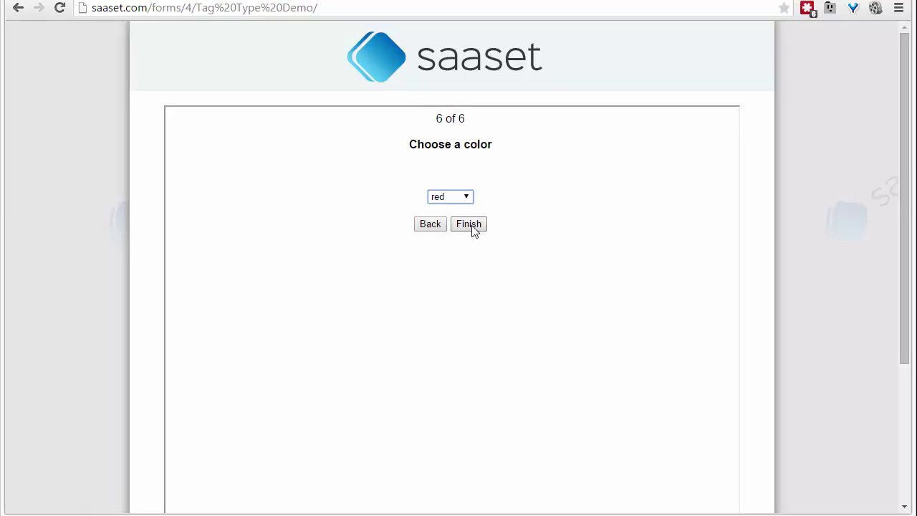
click(456, 198)
click(457, 207)
click(478, 226)
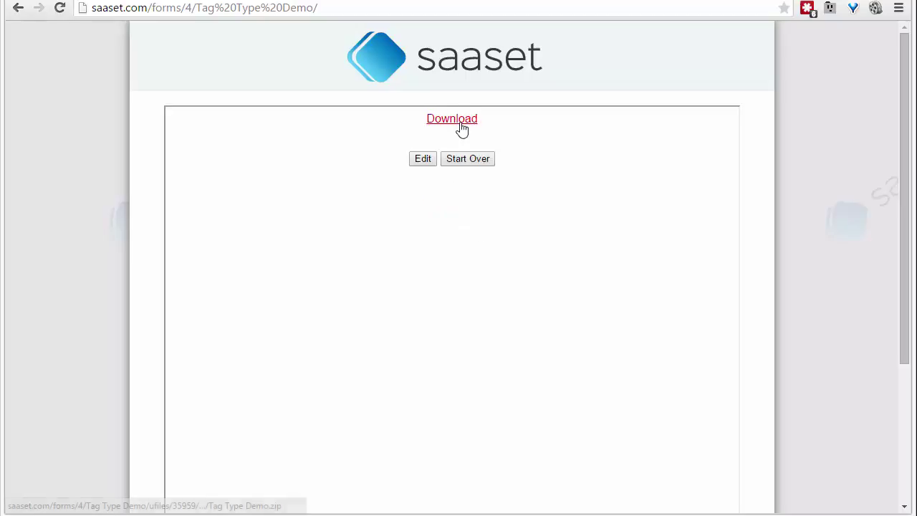
Download the form's generated zip file and open Tag Type Demo.zip from the browser's downloads list.
click(458, 122)
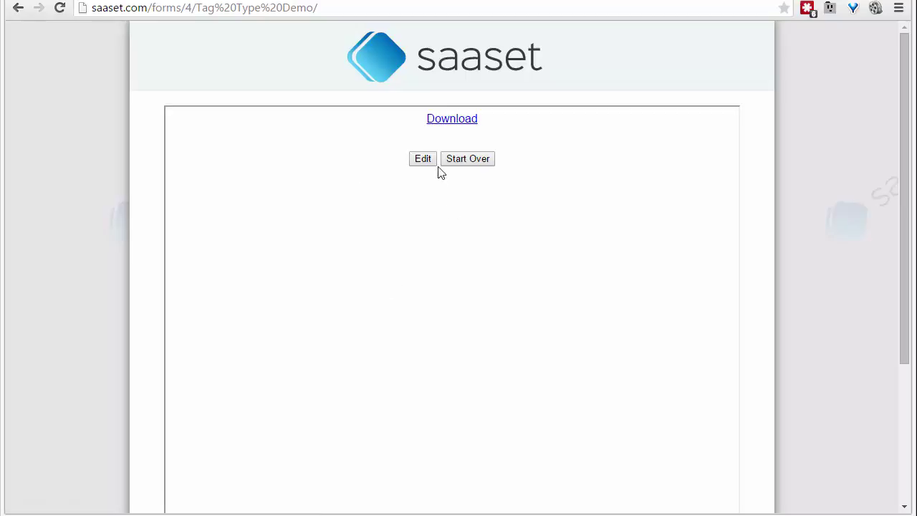
key(ctrl+j)
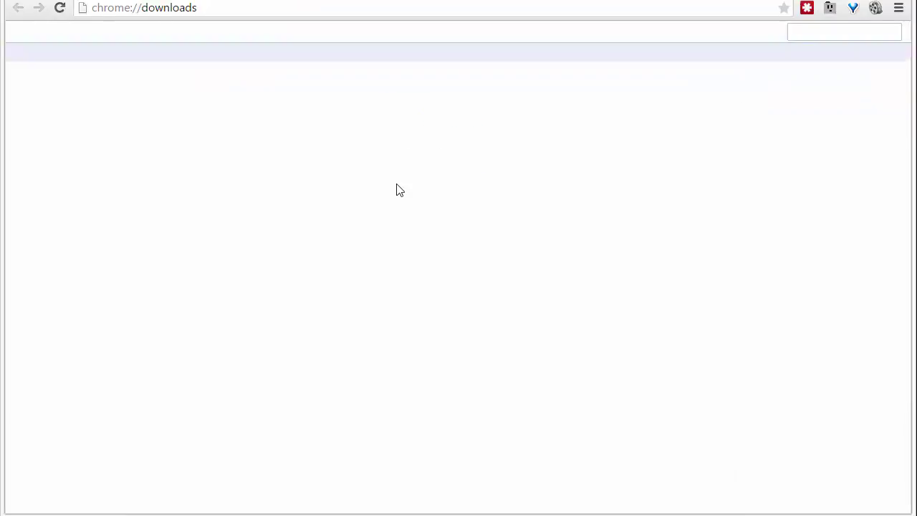
click(190, 92)
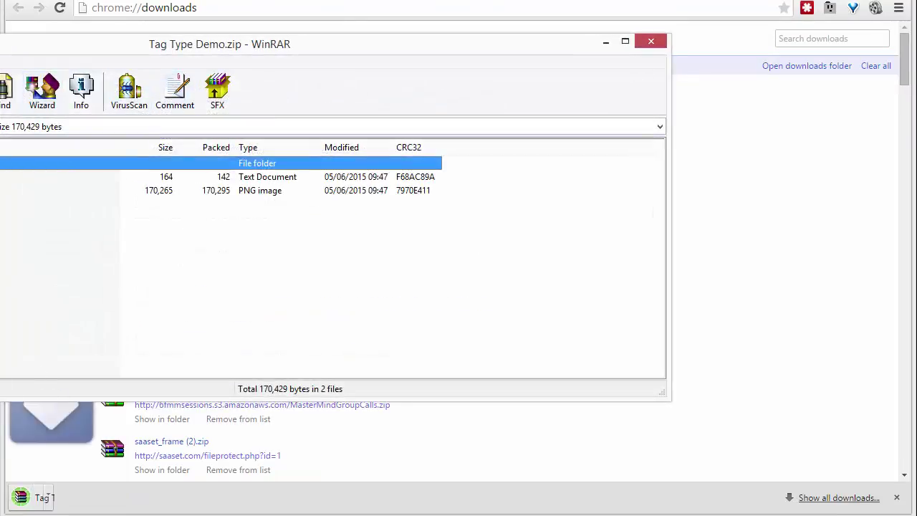
Examine the tag output in the archive's questiontypes.txt, and close the text file and the archive.
double_click(229, 175)
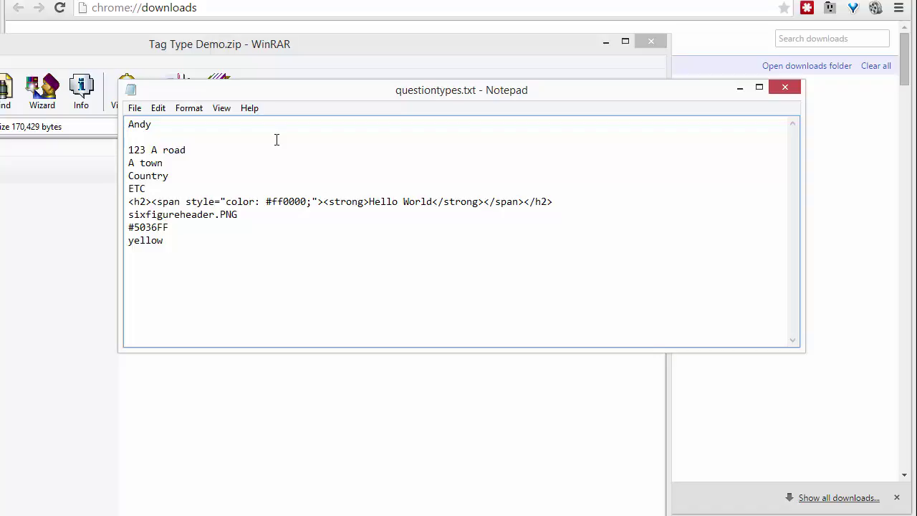
click(784, 87)
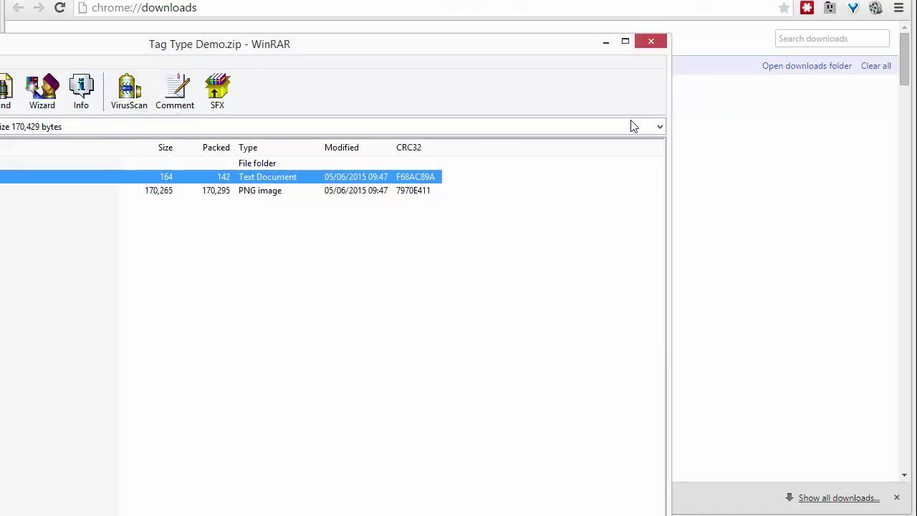
click(652, 41)
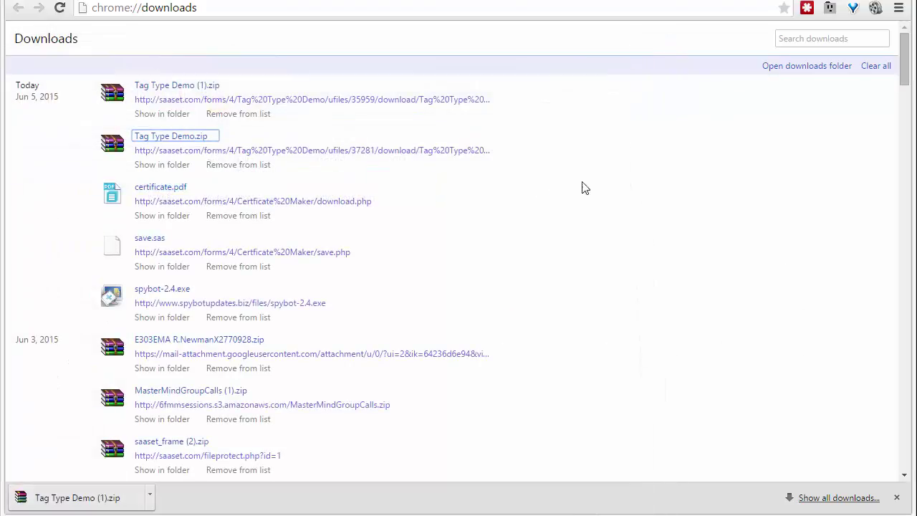
Open Tag Type Demo (1).zip from the downloads list and open its questiontypes.txt file.
click(198, 86)
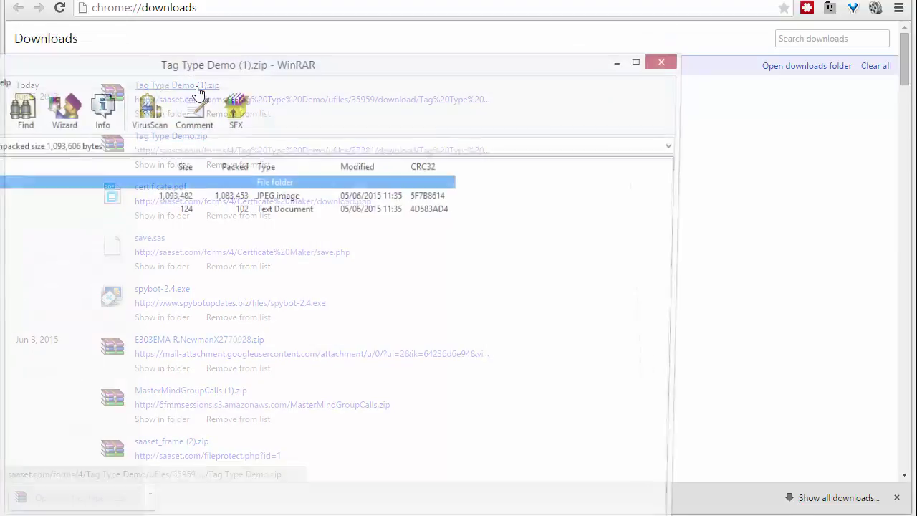
drag(199, 55, 515, 17)
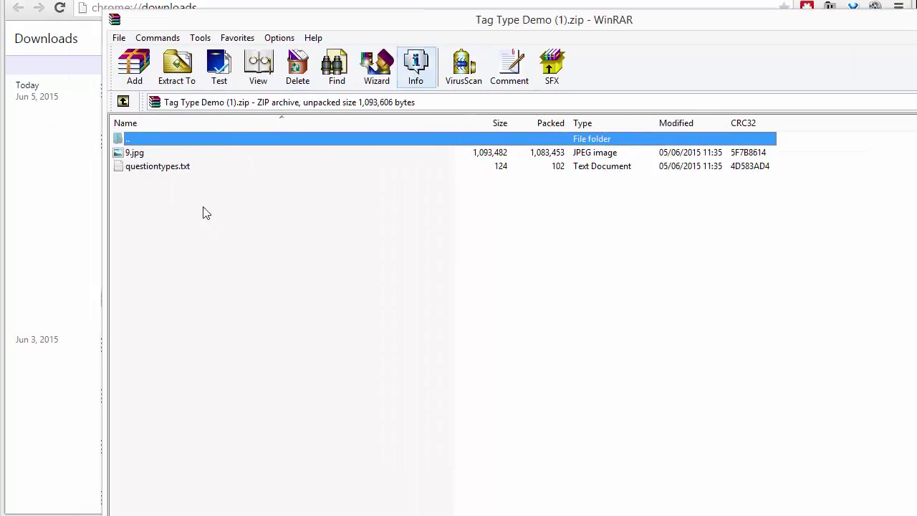
double_click(190, 172)
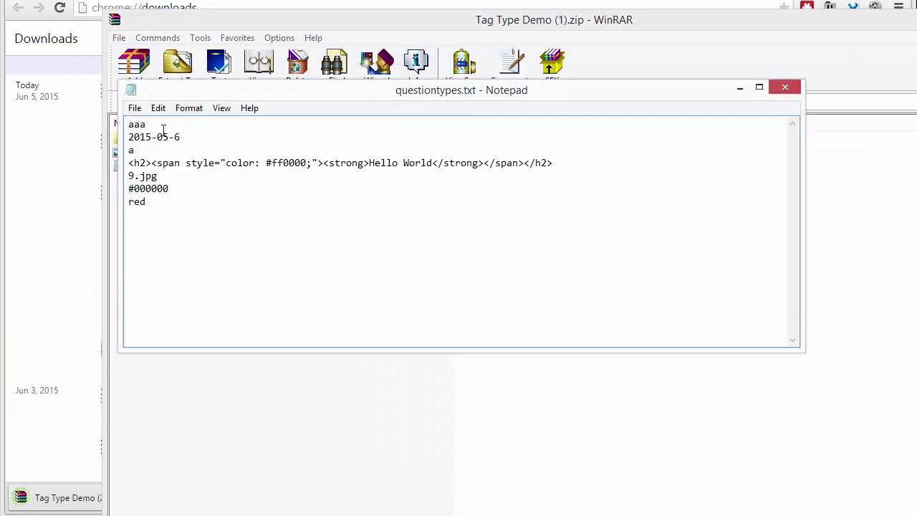
Examine the date line in questiontypes.txt, and close the text file and the archive.
click(198, 133)
key(shift+Home)
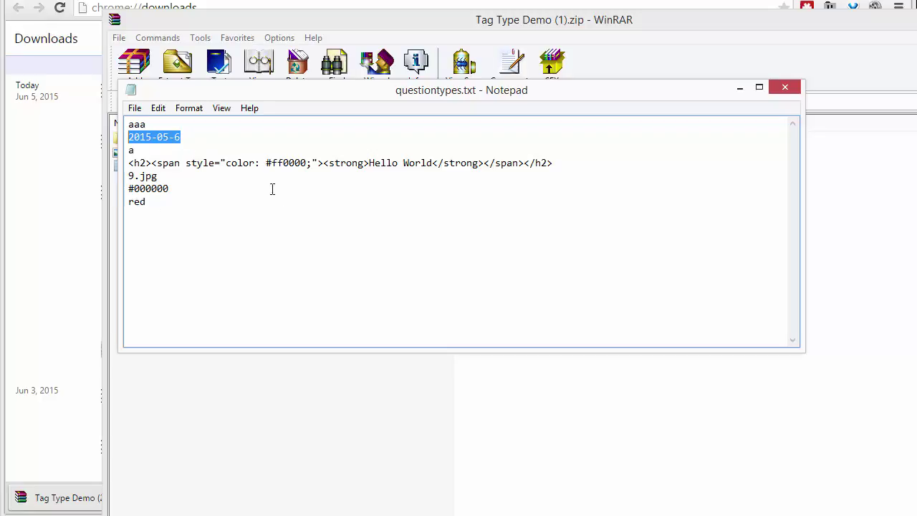
click(305, 289)
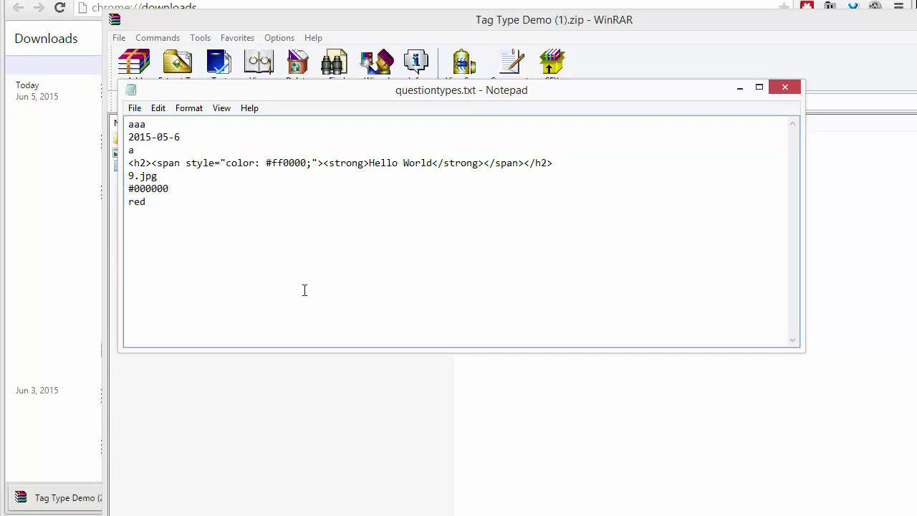
click(785, 86)
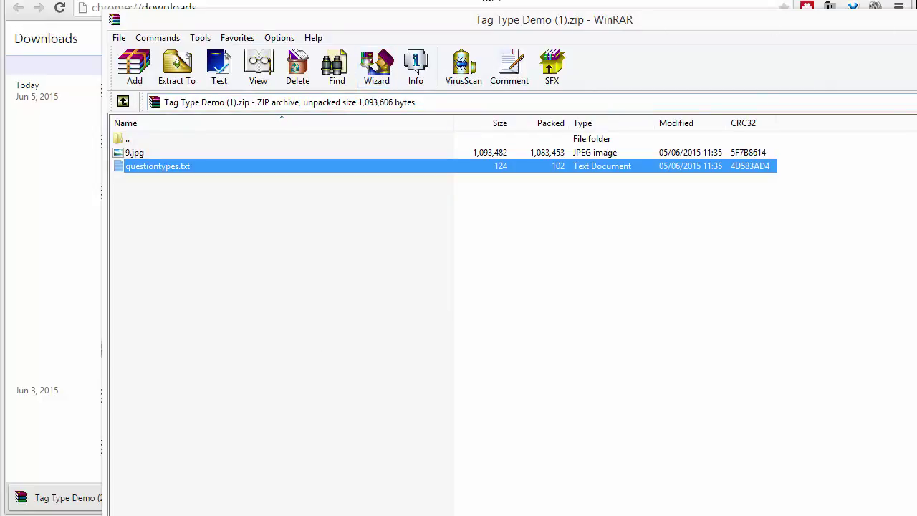
key(alt+F4)
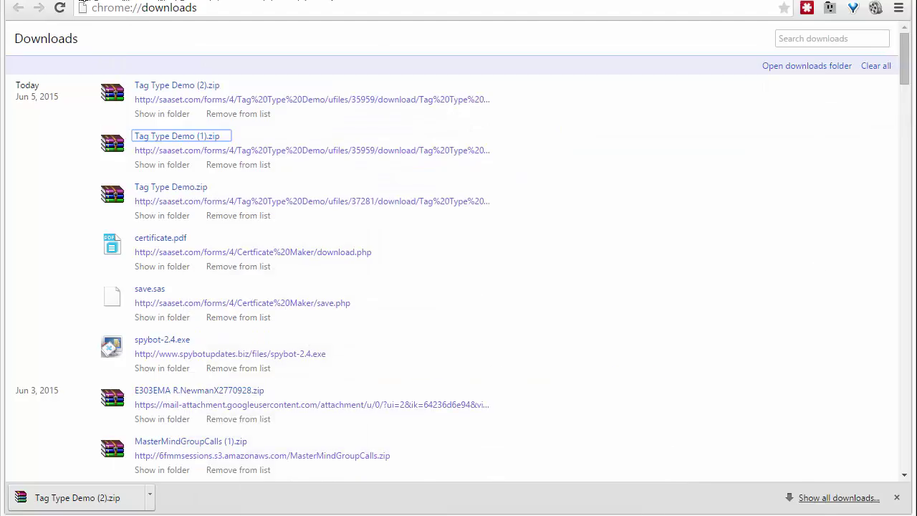
Return from the finished form to the project list and open the Tag Type Demo project for editing.
click(82, 3)
scroll(289, 351, down, 5)
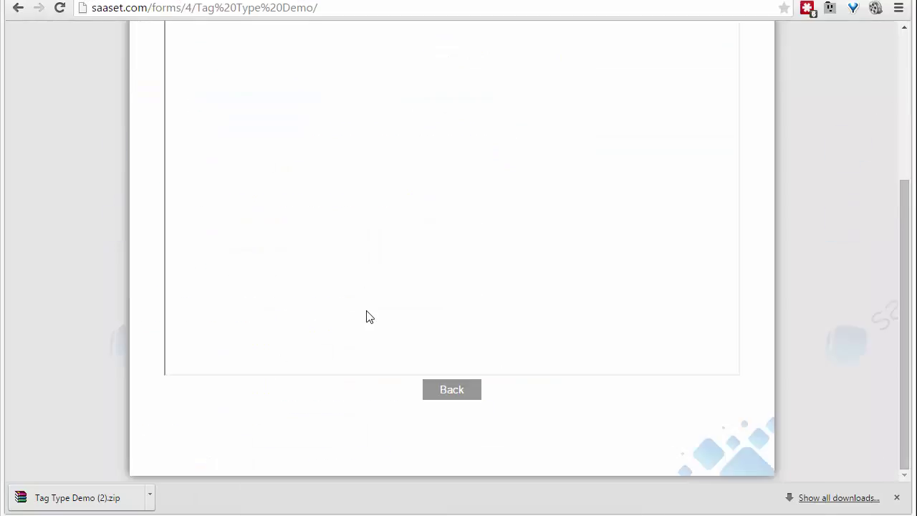
click(450, 392)
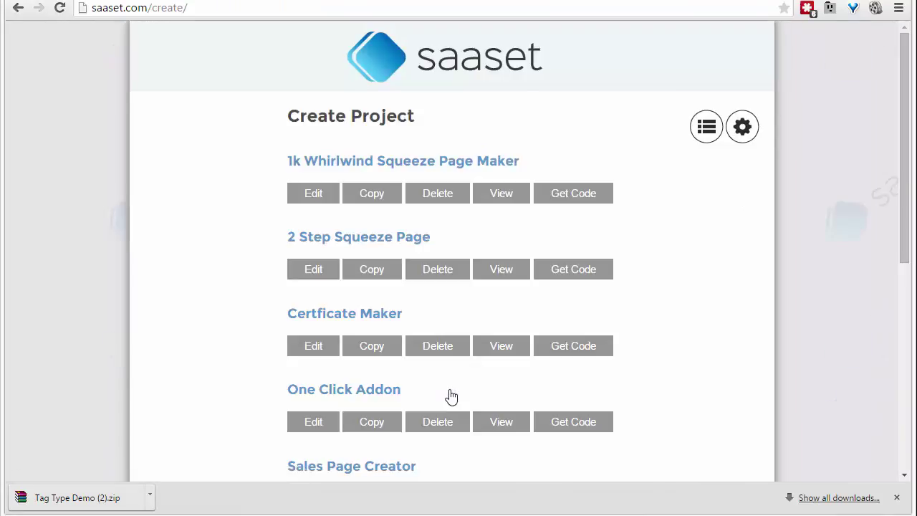
scroll(297, 358, down, 1)
scroll(296, 359, down, 4)
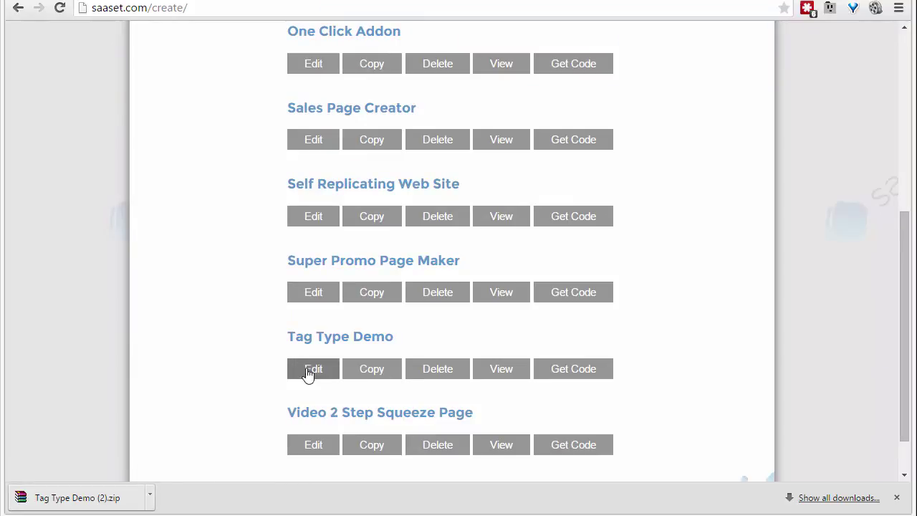
click(310, 371)
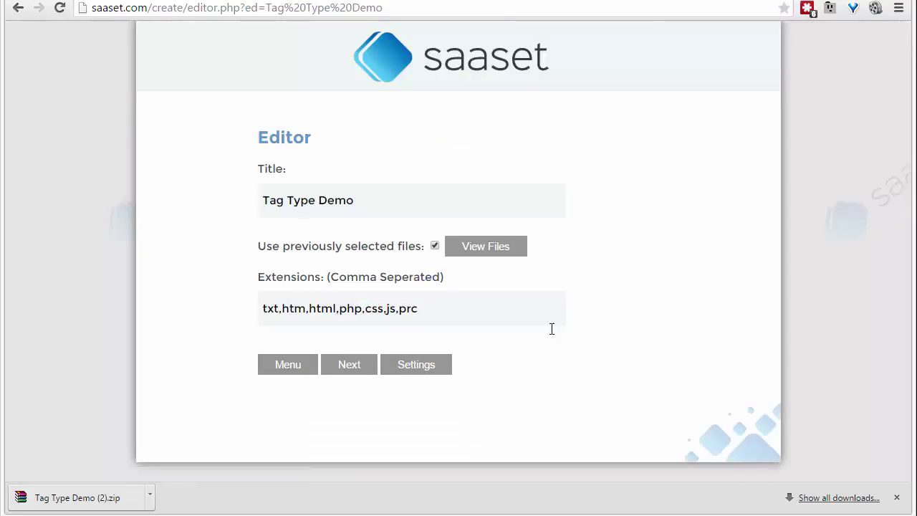
Continue past the project's title and tag list pages and go to tag number 7.
click(358, 374)
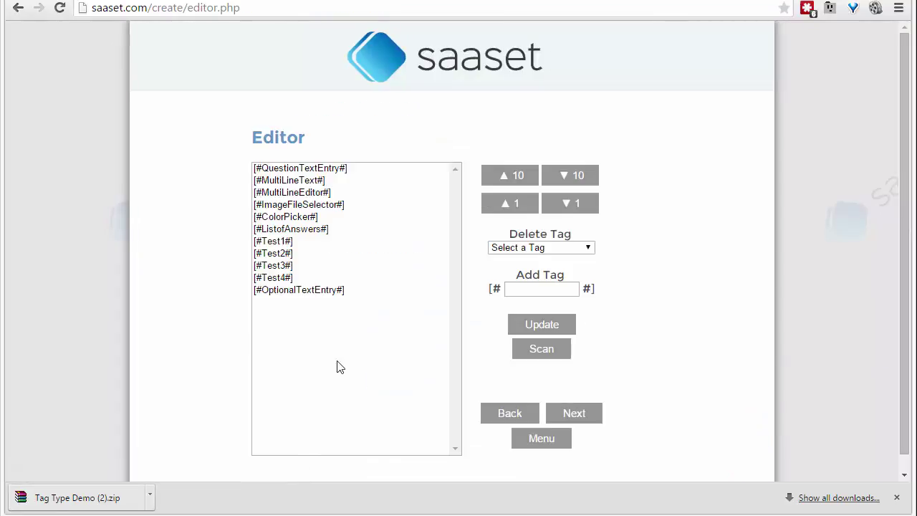
click(574, 415)
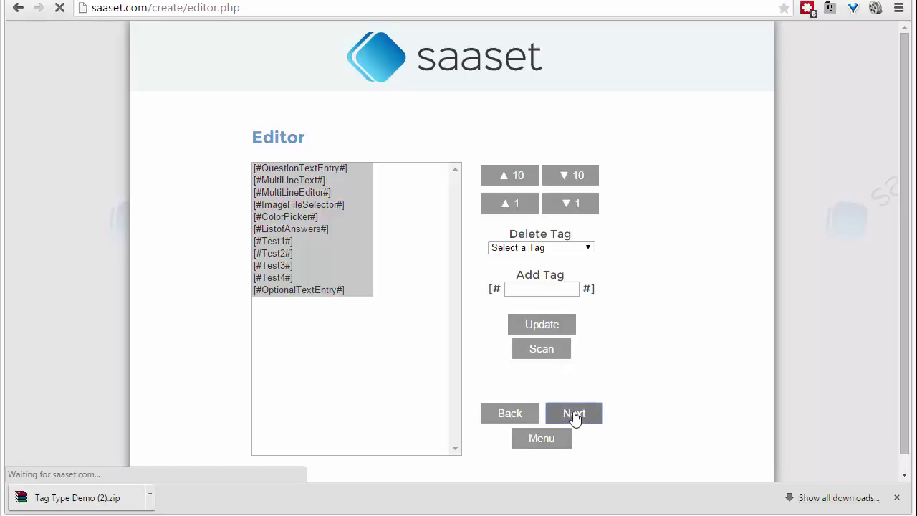
scroll(526, 337, down, 2)
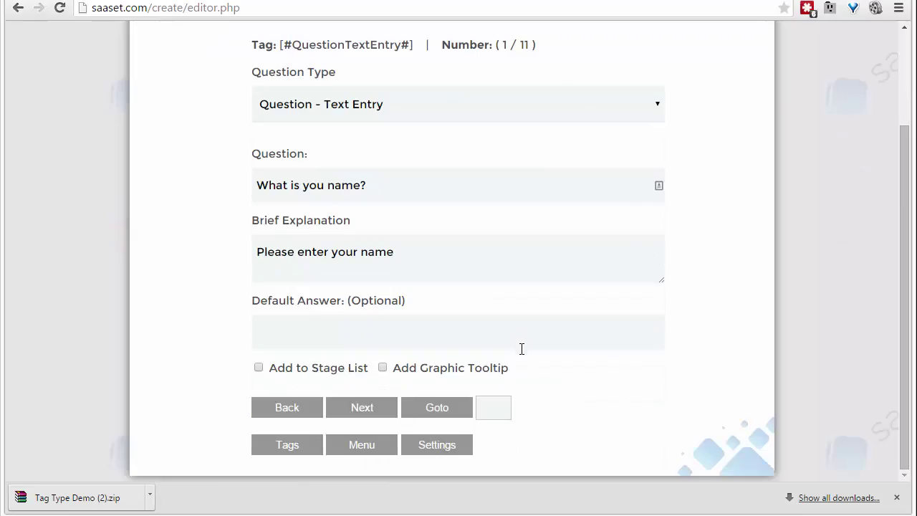
text(7)
click(432, 411)
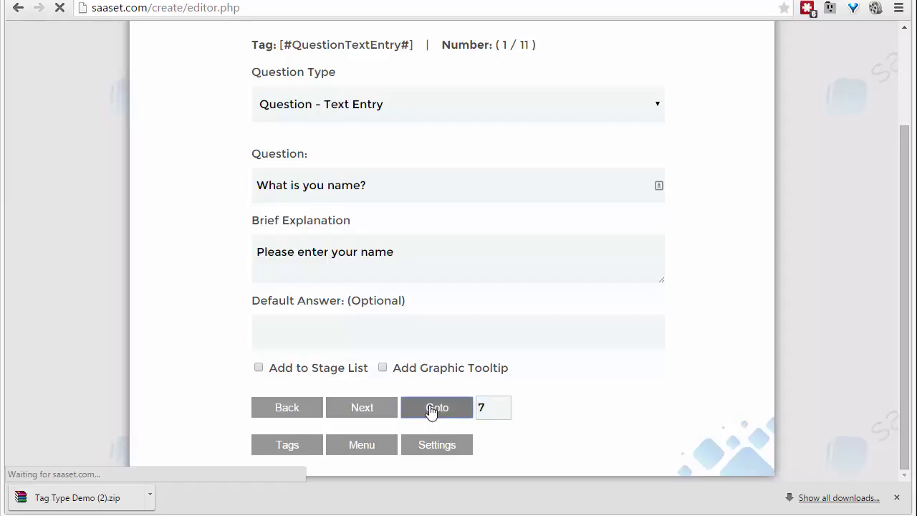
Review the system value settings of the Test1, Test2 and Test3 tags and continue to Test4.
scroll(600, 304, down, 1)
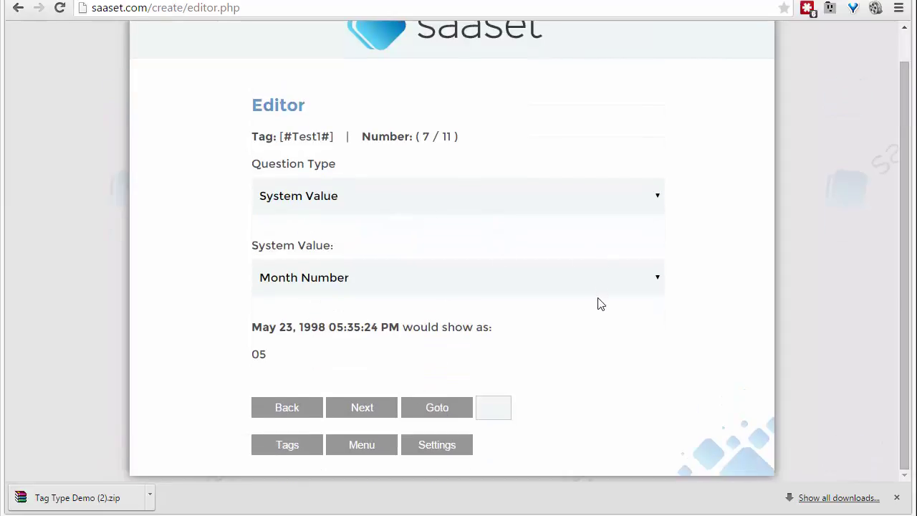
click(363, 410)
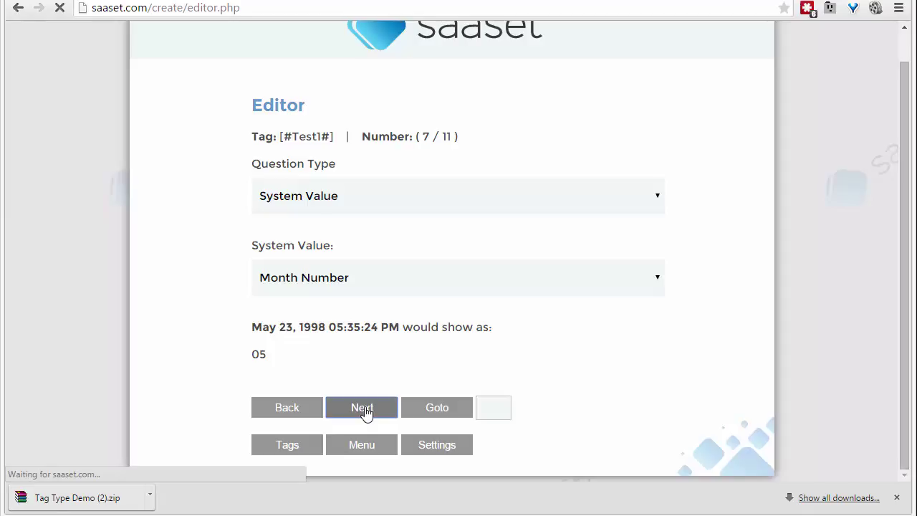
click(368, 439)
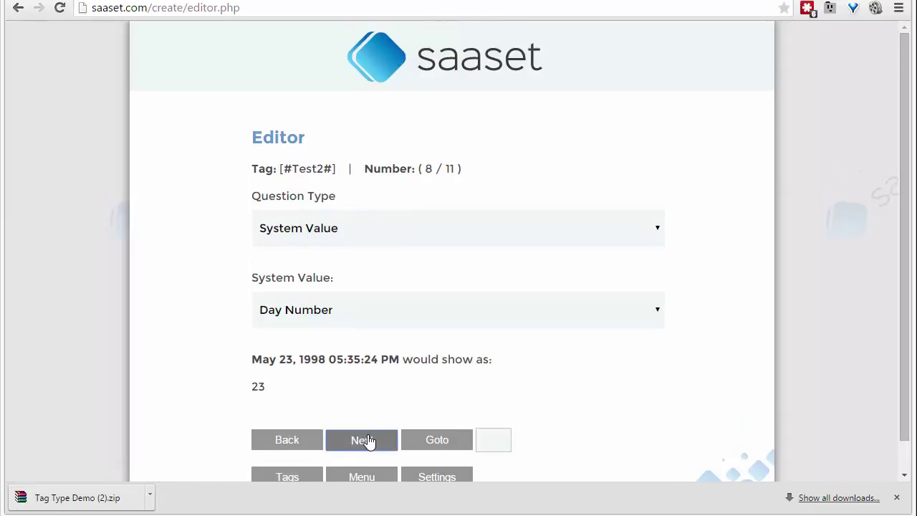
click(367, 440)
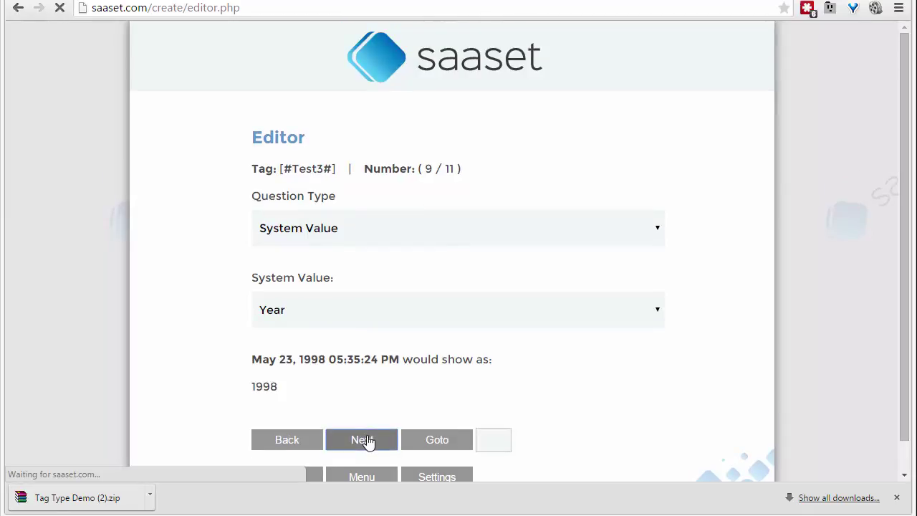
Try Day of the Week, Time (12hr format) and Time (24hr format) as the Test4 tag's system value.
click(653, 313)
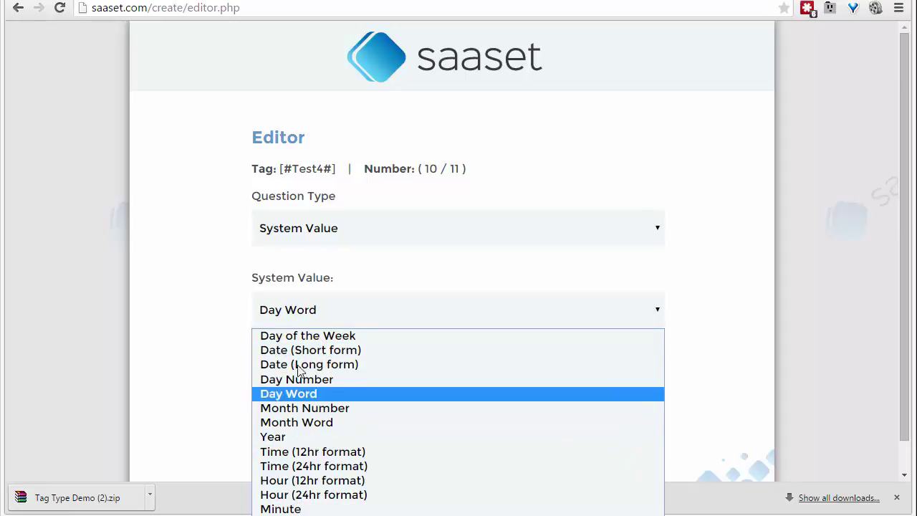
click(294, 339)
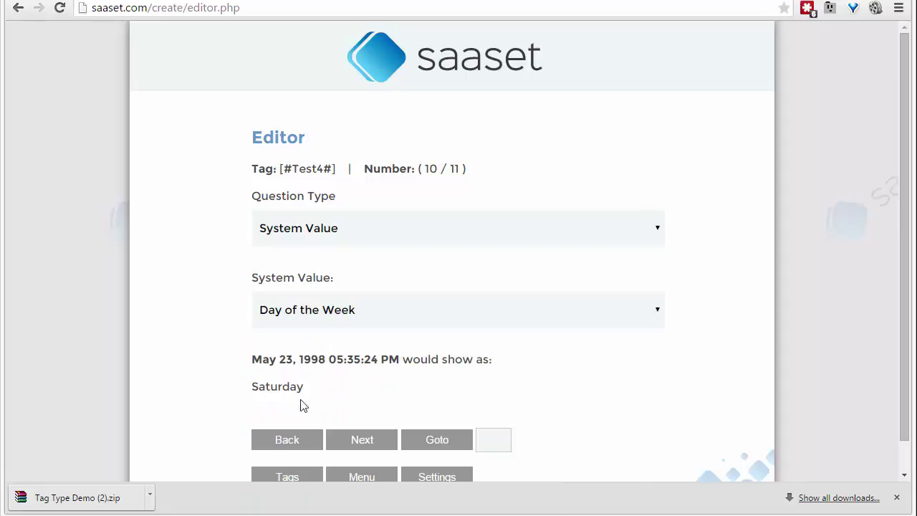
click(304, 313)
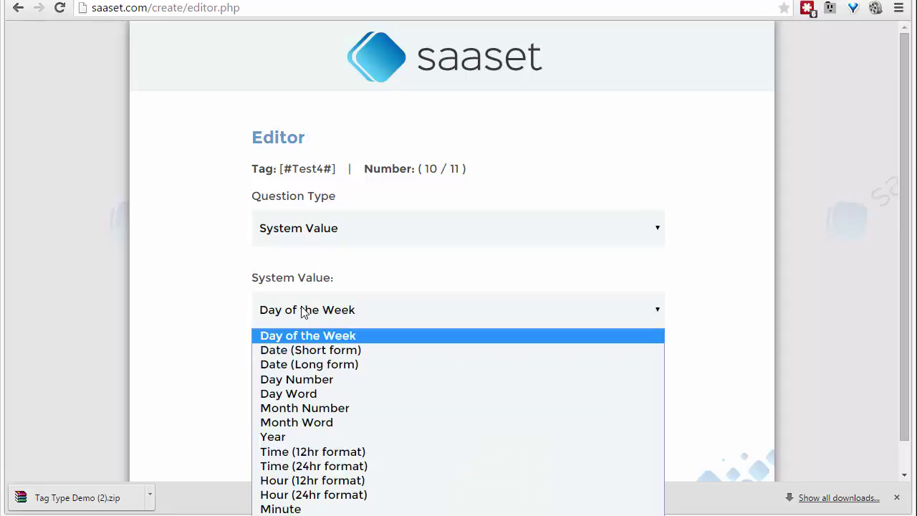
click(324, 451)
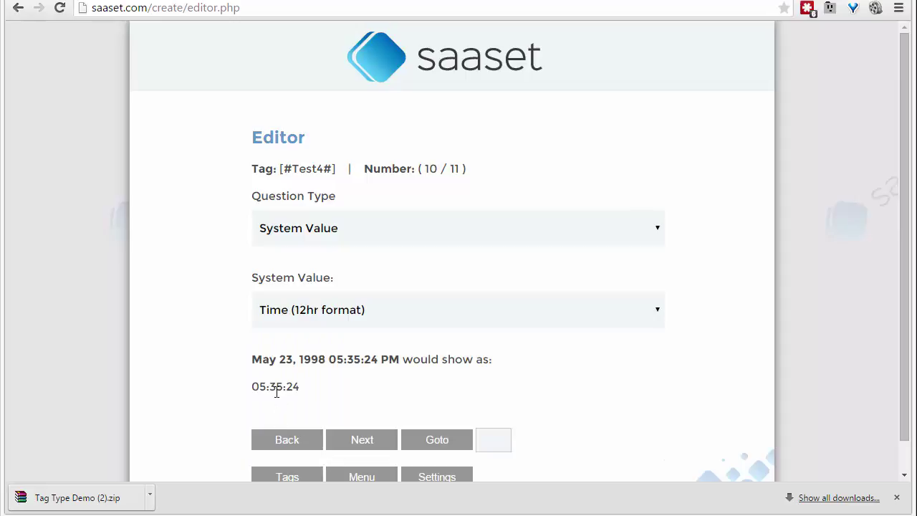
click(334, 321)
click(328, 467)
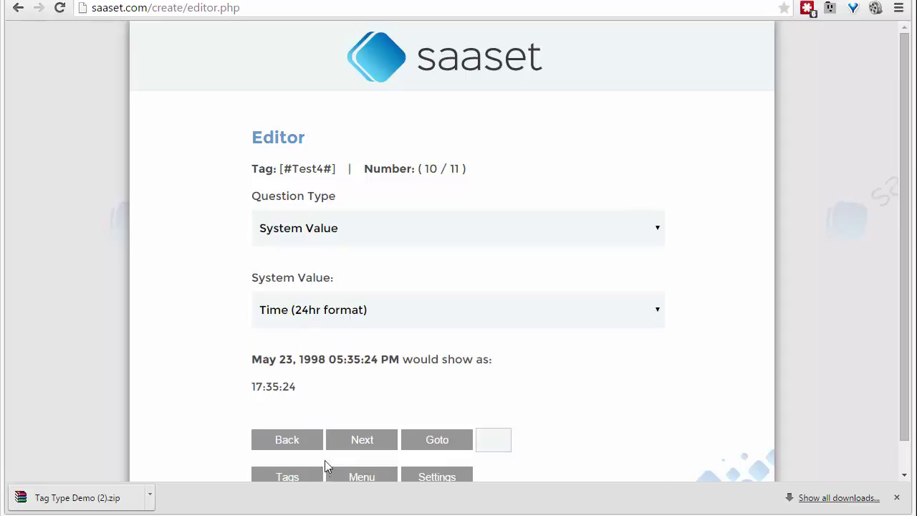
Set the Test4 tag's system value to Hour (12hr format) and continue to the OptionalTextEntry tag.
click(333, 314)
click(333, 314)
click(303, 321)
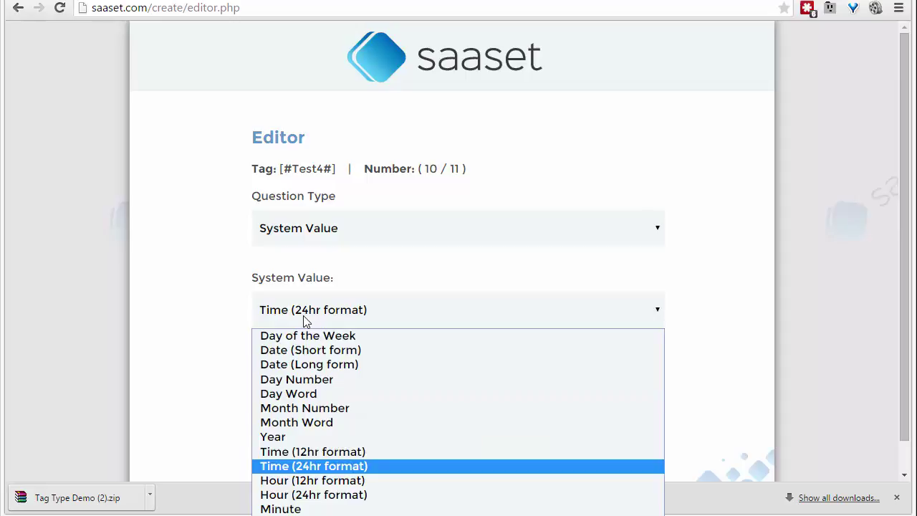
click(341, 480)
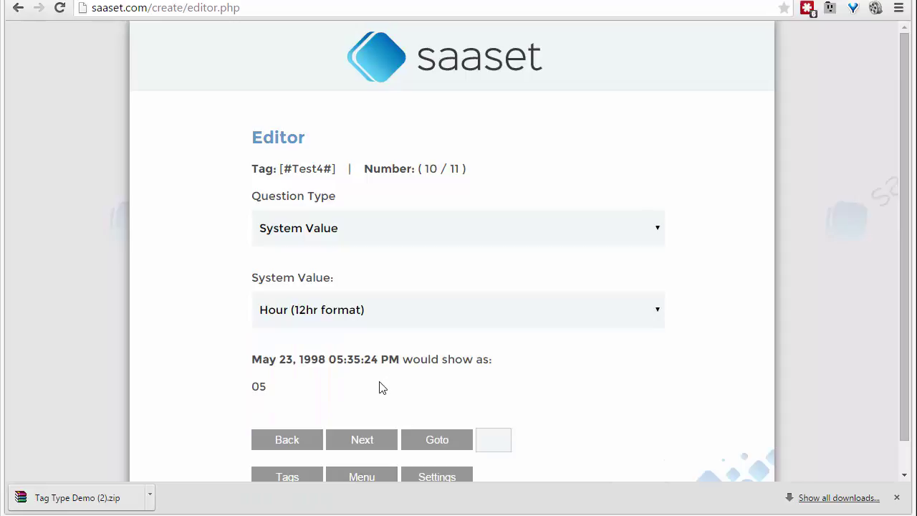
click(361, 436)
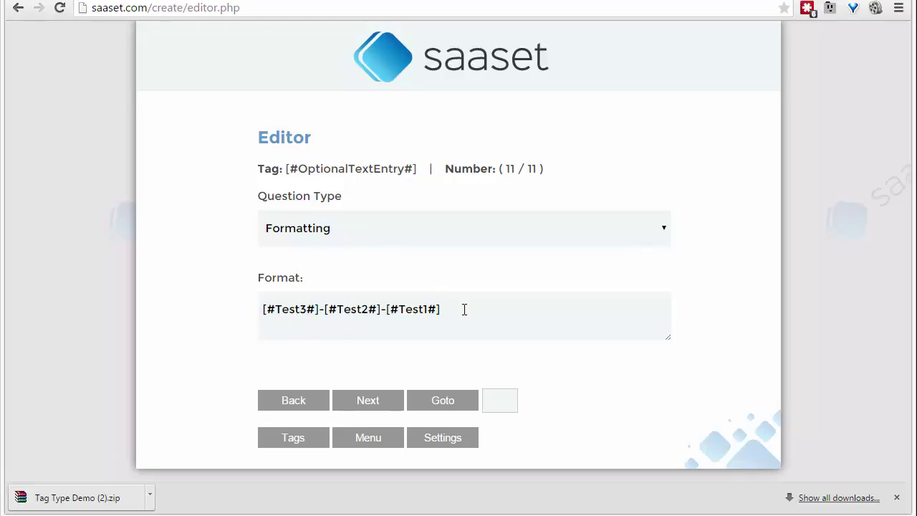
Examine the Test2 tag and its separator within the OptionalTextEntry tag's format.
click(325, 309)
double_click(324, 310)
click(353, 331)
Try the Equation question type on the OptionalTextEntry tag and restore the Formatting type.
click(650, 235)
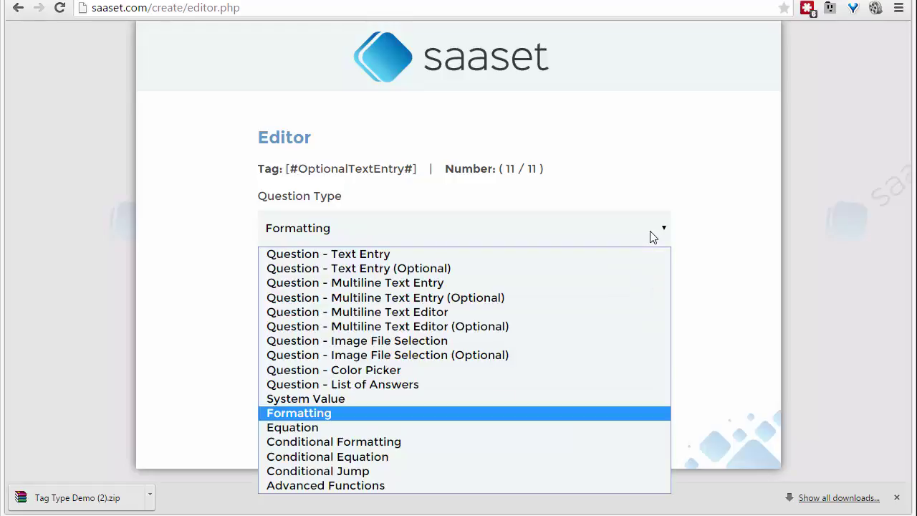
click(362, 428)
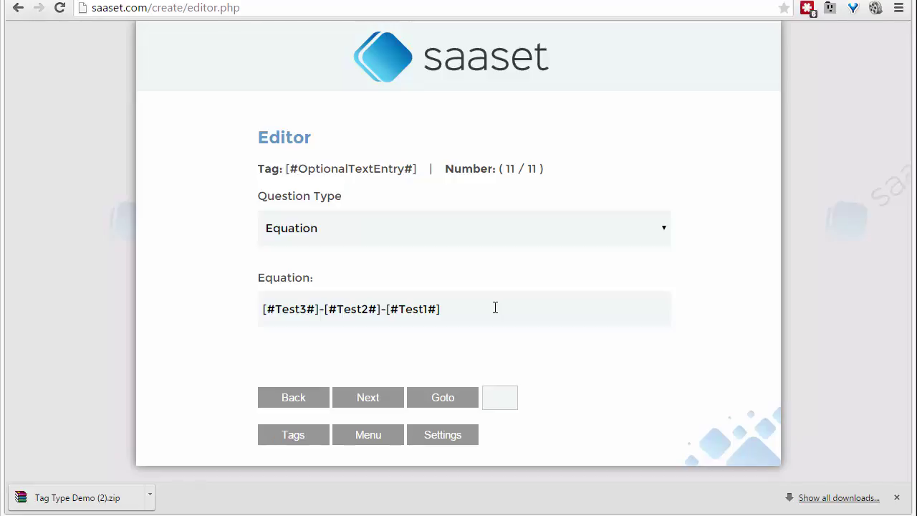
click(399, 241)
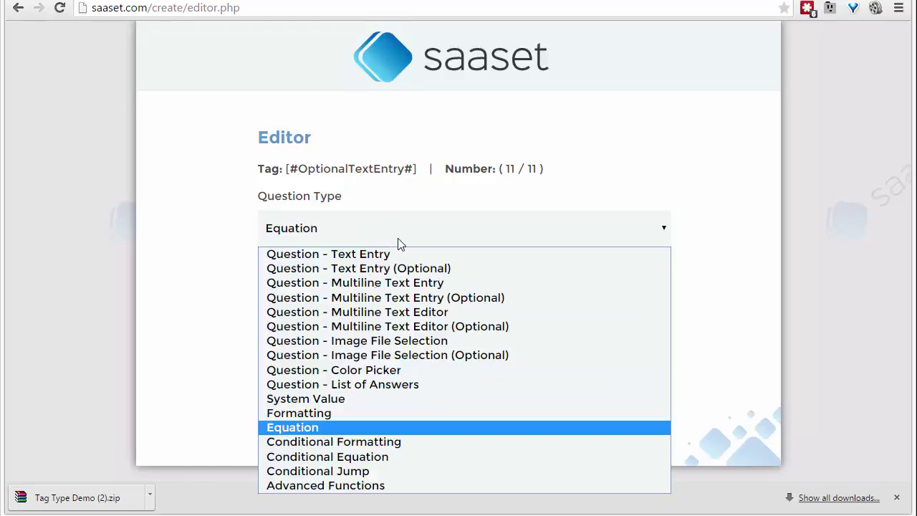
click(341, 418)
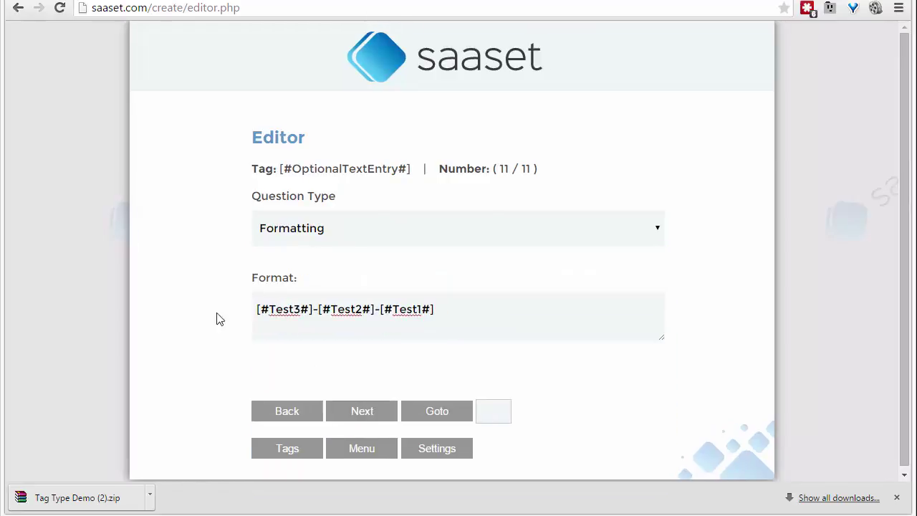
Examine the separator before the Test1 tag in the format and go back to the Test4 tag.
double_click(376, 308)
click(306, 336)
click(293, 412)
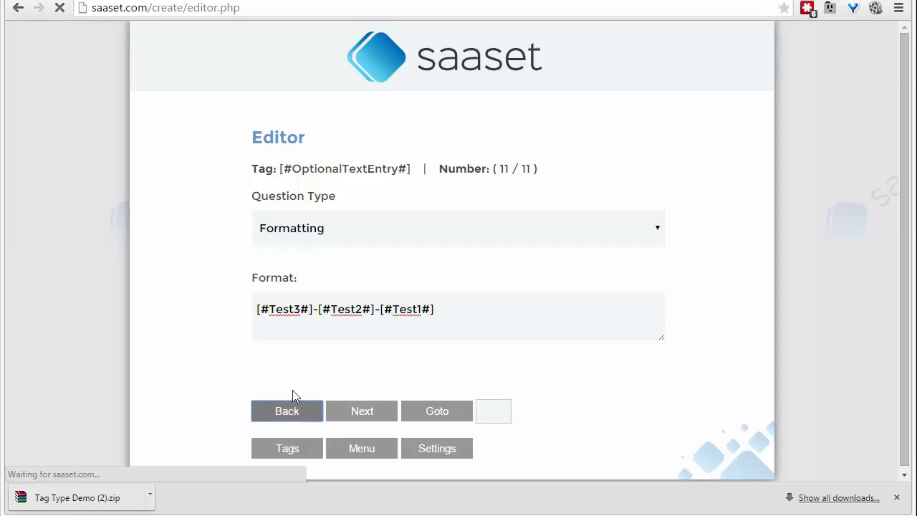
Review the available question types and system value options for the Test4 tag.
click(377, 233)
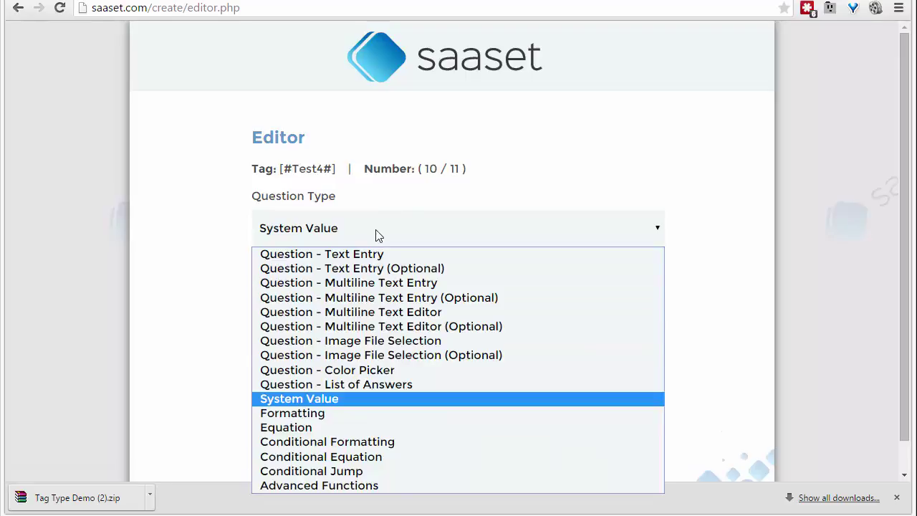
click(378, 235)
click(354, 315)
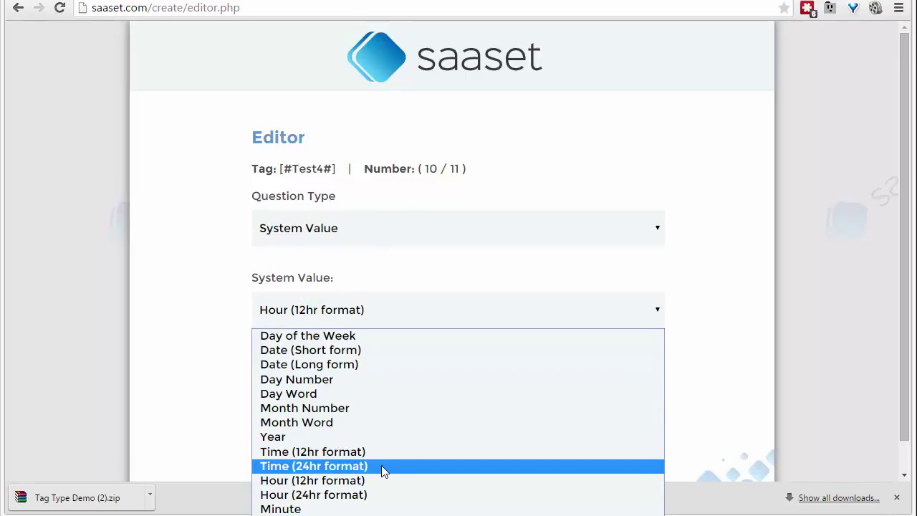
key(Home)
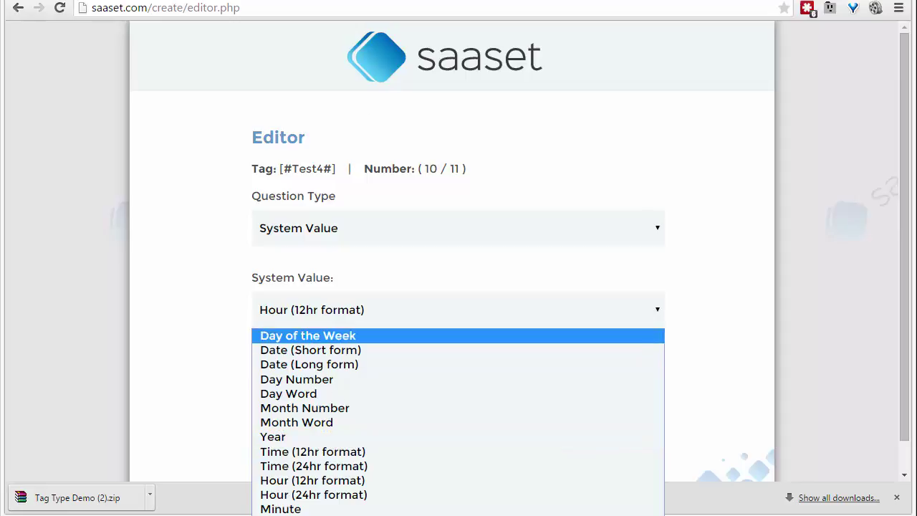
key(Escape)
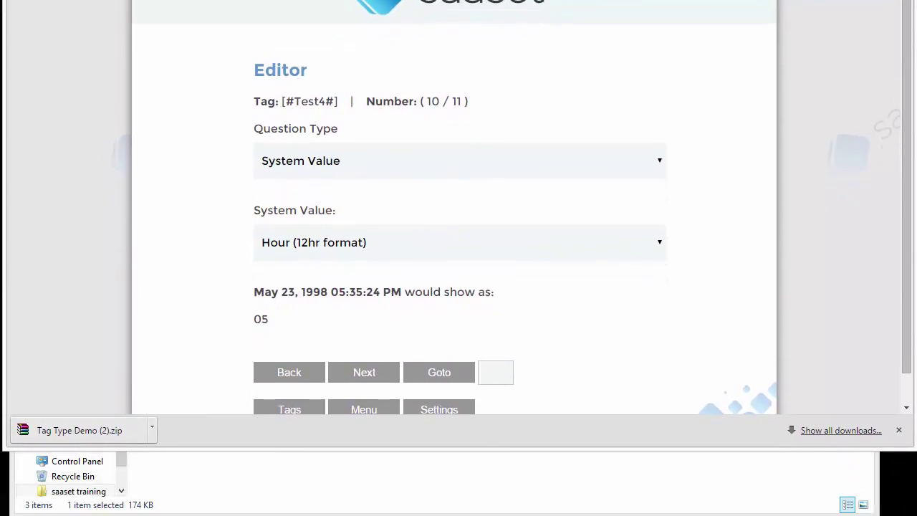
Set the Test4 tag's system value to Software Title and go back to the Test3 tag.
click(898, 438)
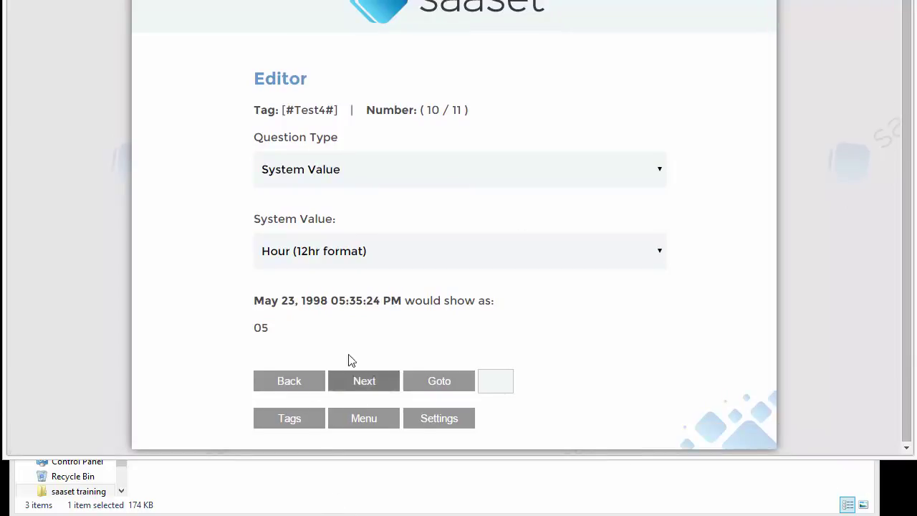
click(341, 252)
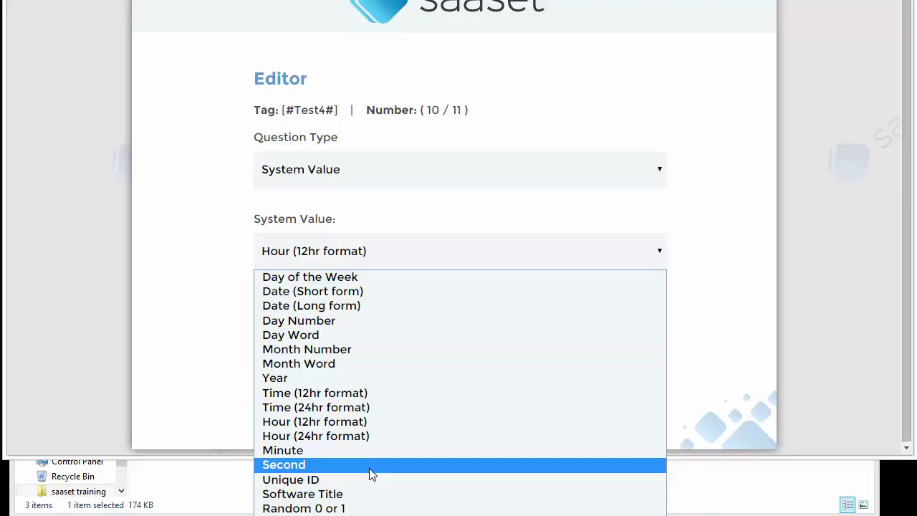
click(369, 494)
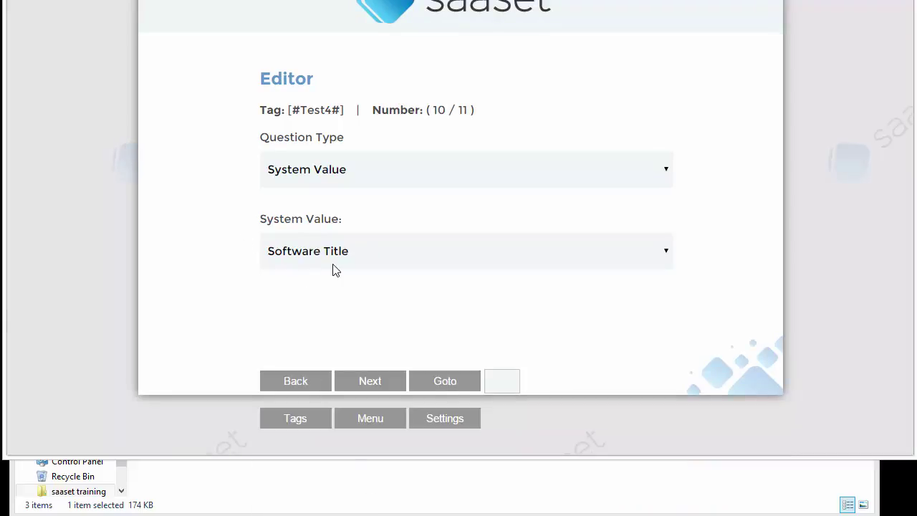
click(301, 381)
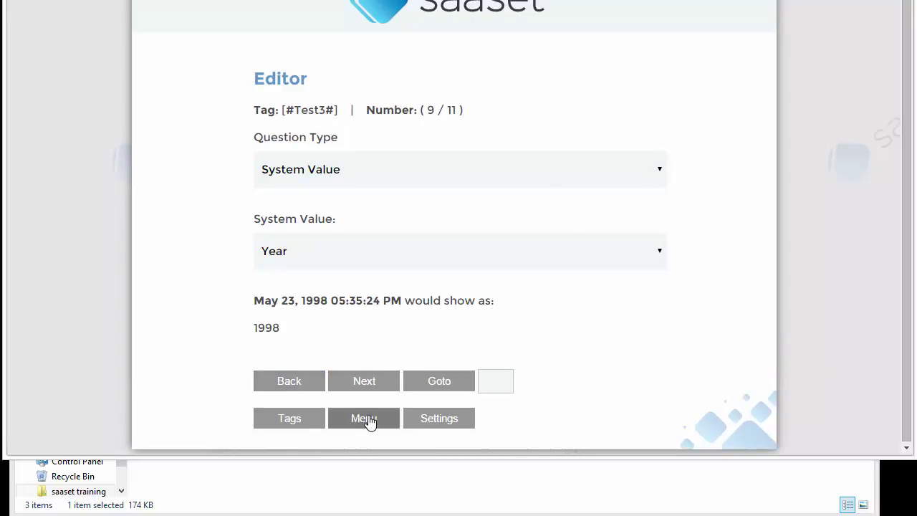
Return through the tag list to the project's title and file settings and examine the Tag Type Demo title.
click(281, 422)
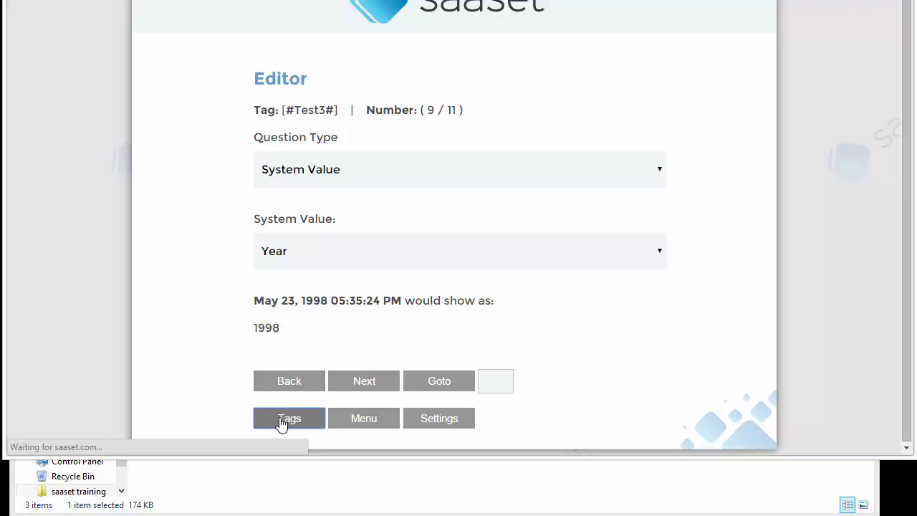
click(501, 350)
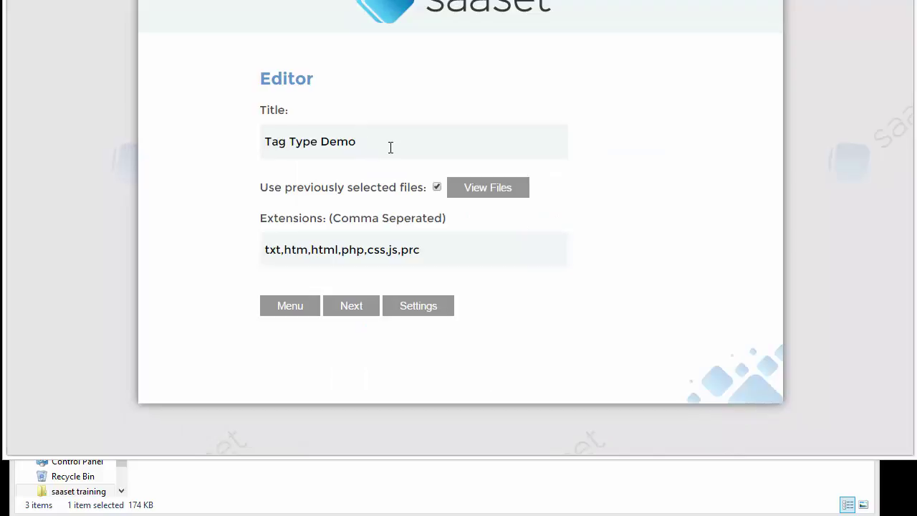
drag(390, 147, 165, 143)
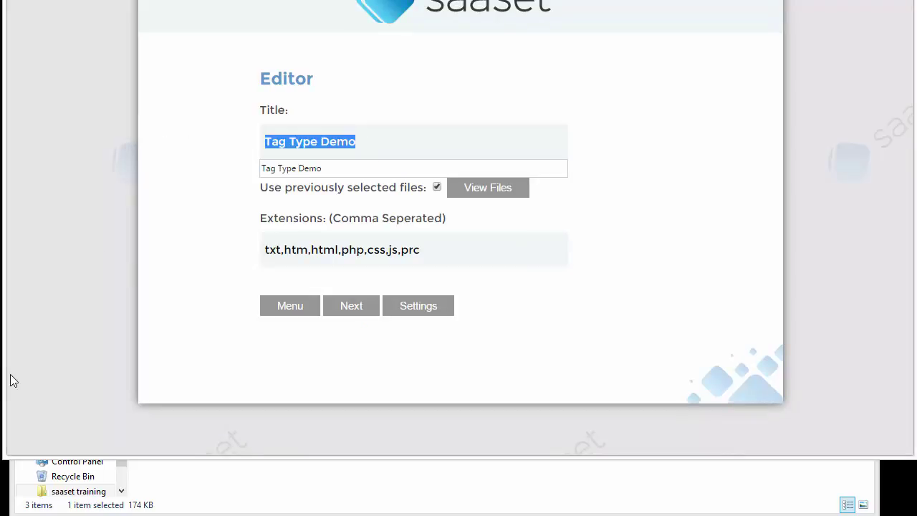
click(374, 148)
click(663, 159)
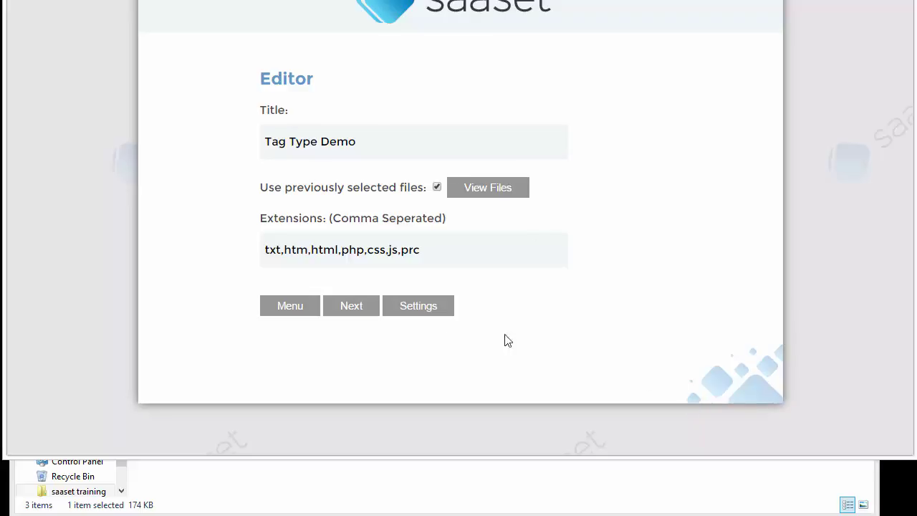
Reopen the tag editing pages, jump to tag number 6 and continue to the Test1 tag.
click(350, 313)
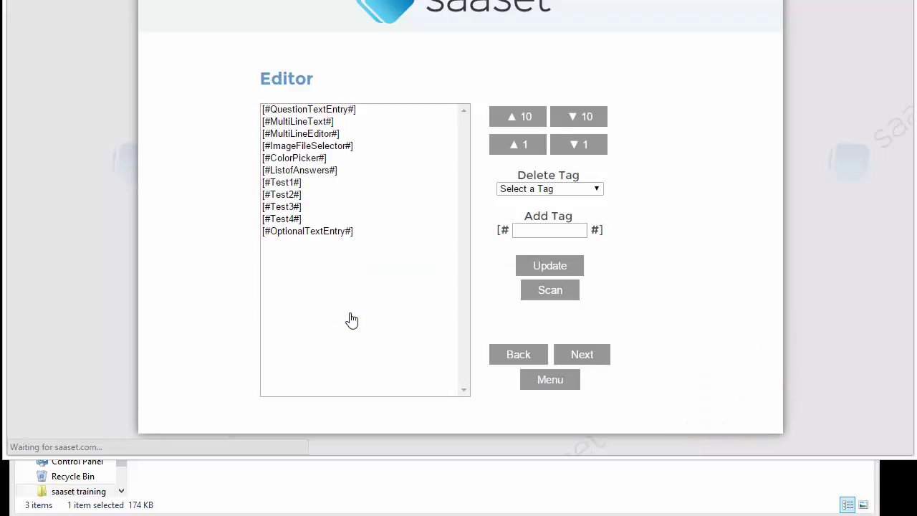
click(595, 354)
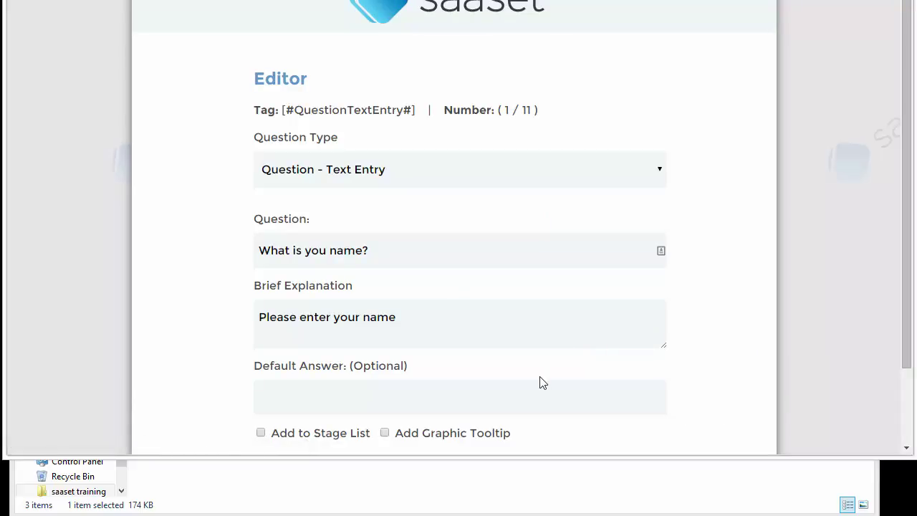
scroll(540, 380, down, 3)
click(507, 384)
text(6)
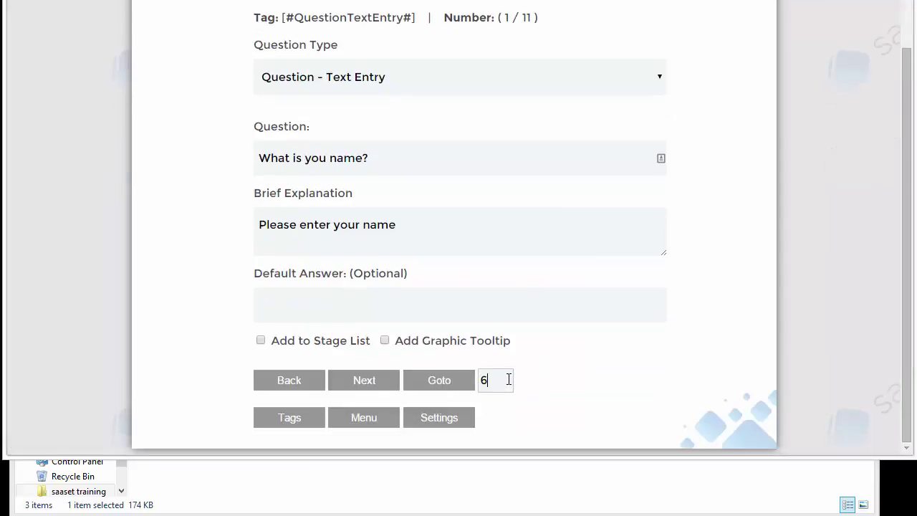
click(426, 387)
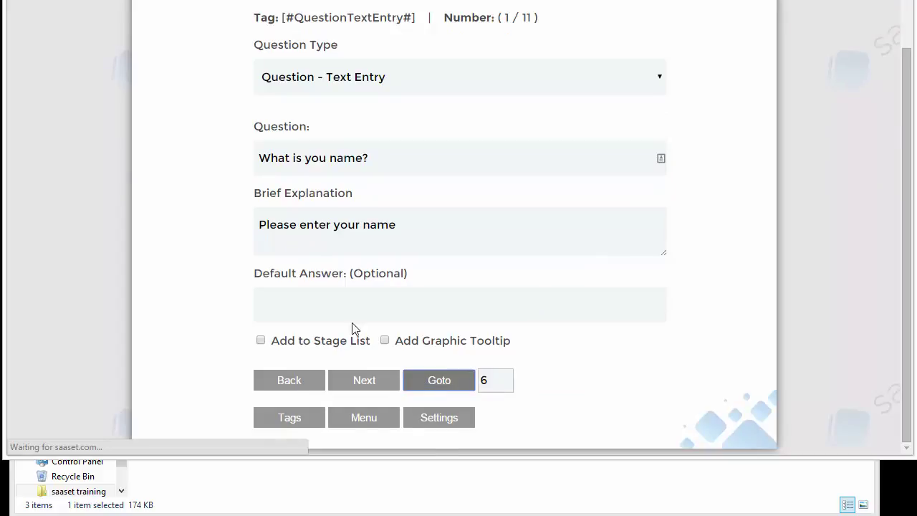
scroll(660, 380, down, 3)
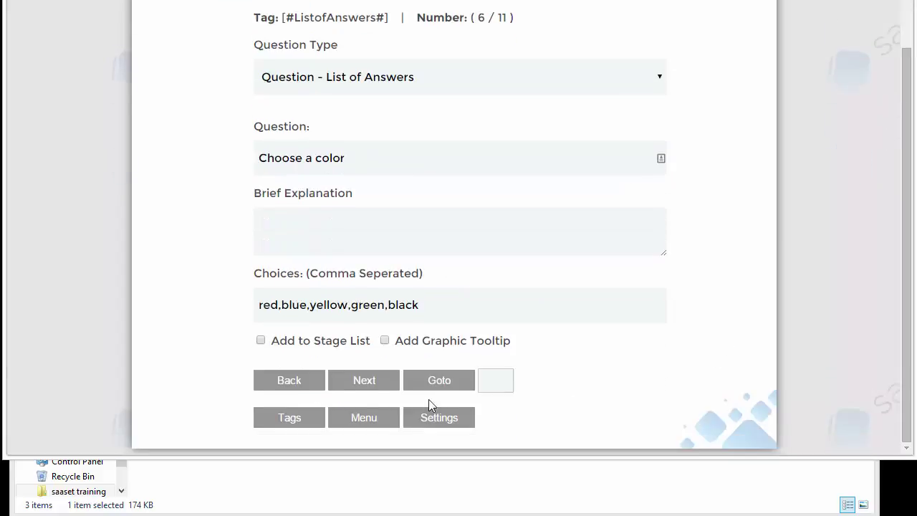
click(356, 381)
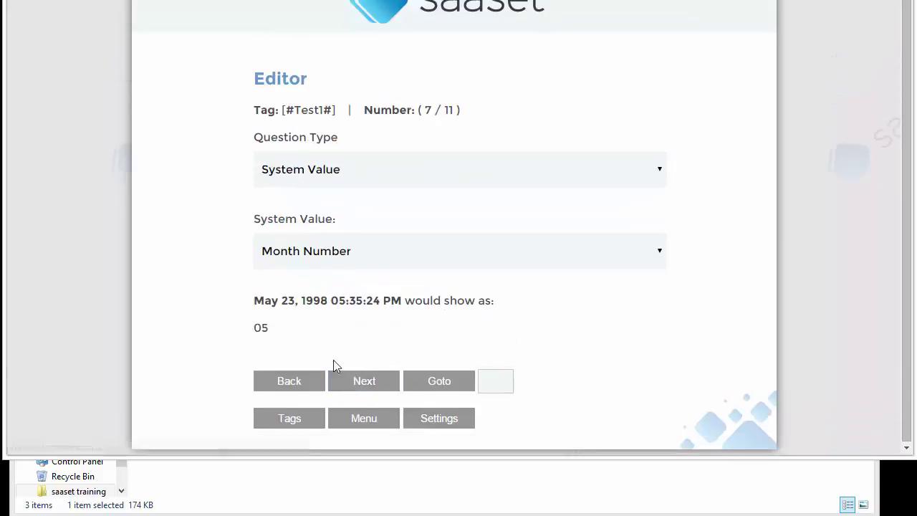
Try the Random 0 or 1 and Random range 0 to 10 system values on the Test1 tag.
click(444, 260)
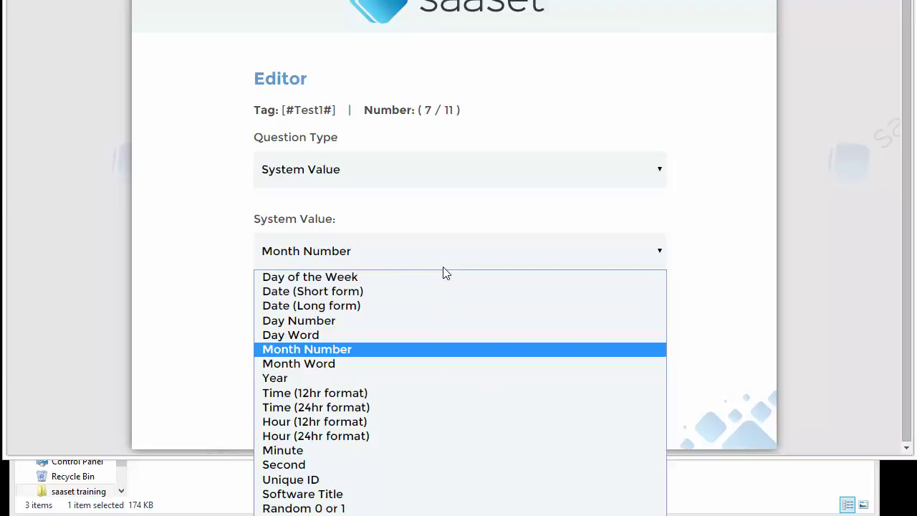
click(382, 509)
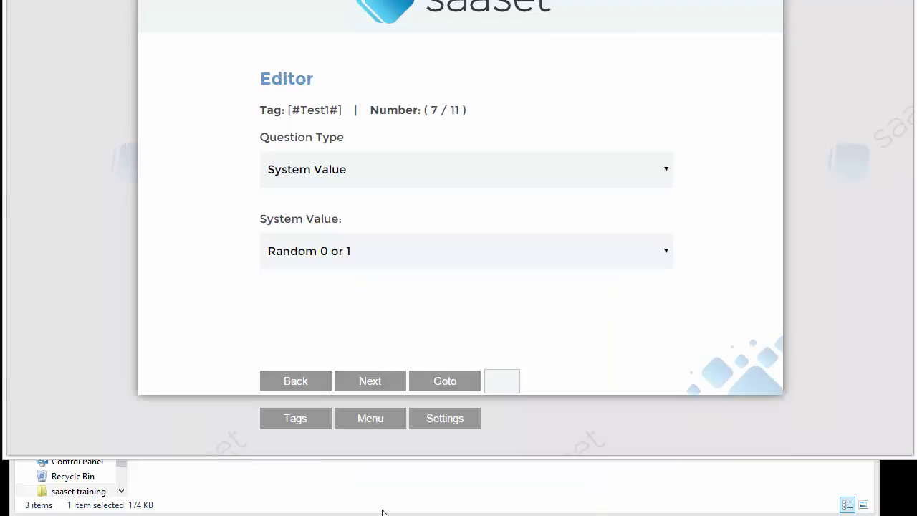
click(392, 260)
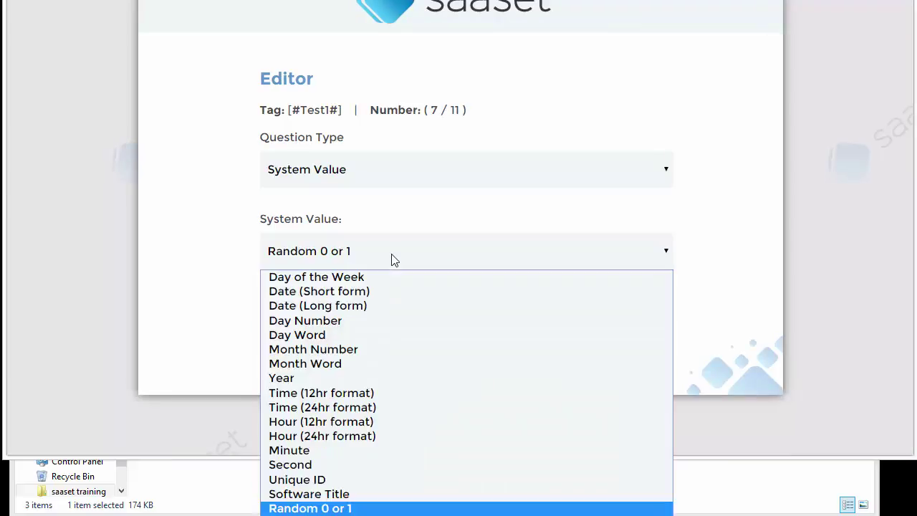
key(Down)
key(Return)
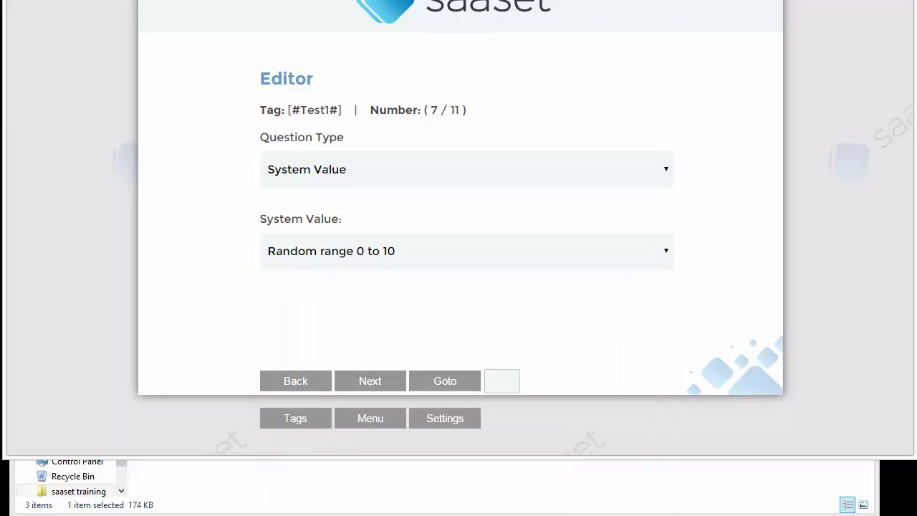
Try the Random range 1 to 10 and Random range 1 to 100 system values on the Test1 tag.
click(431, 260)
key(Up)
key(Down)
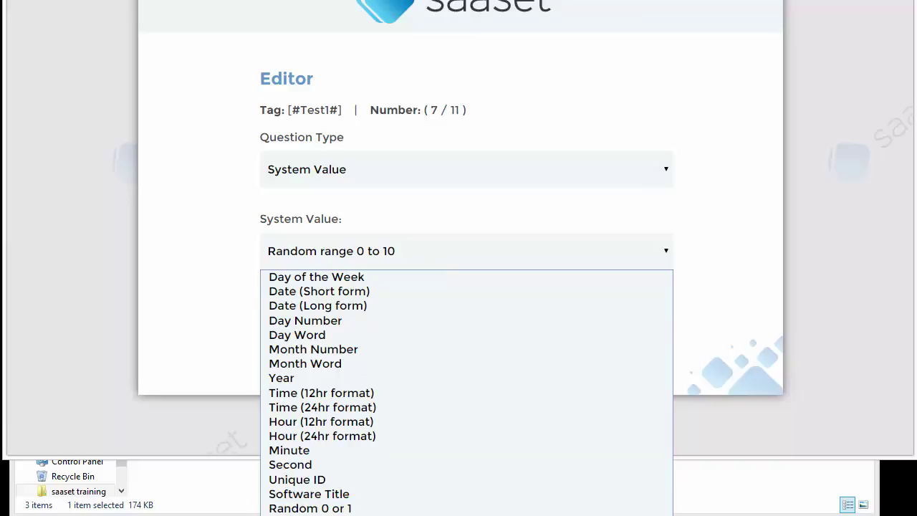
key(Return)
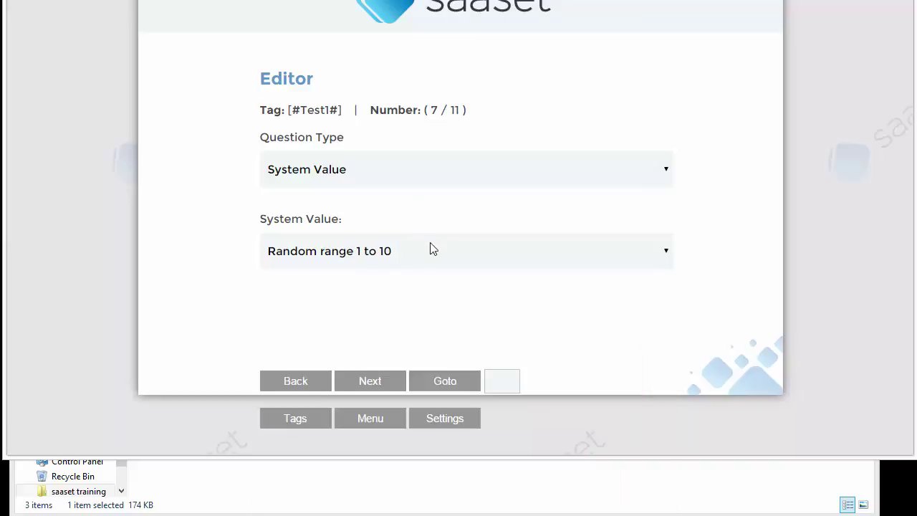
click(433, 260)
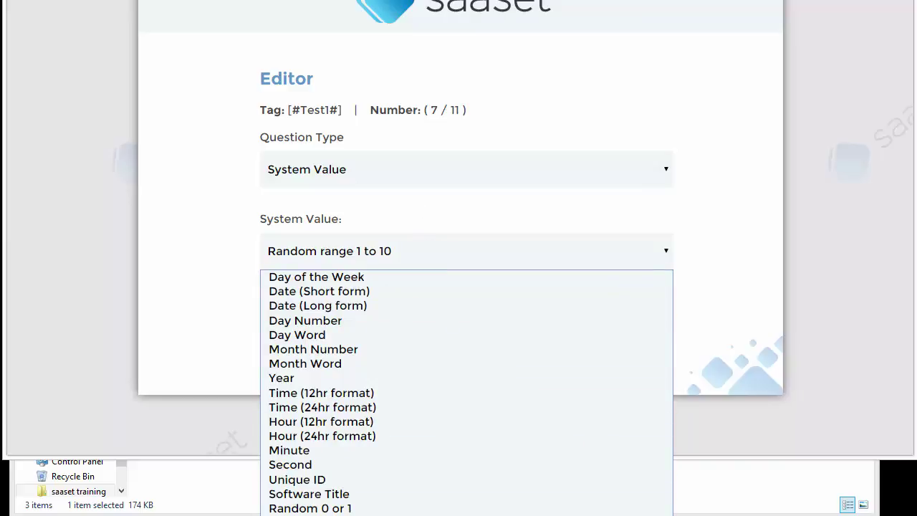
key(Down)
key(Return)
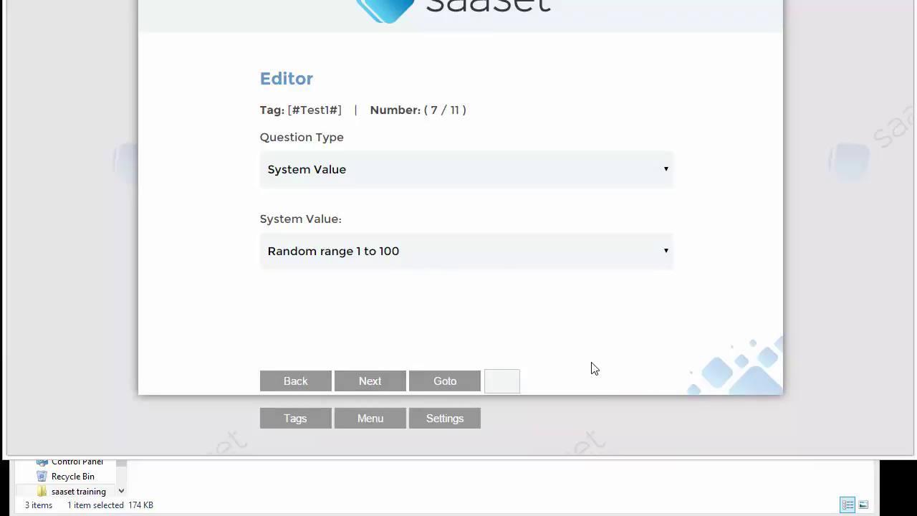
Set the Test1 tag's system value to Random 0 or 1 and review the other system value options.
click(425, 254)
click(315, 508)
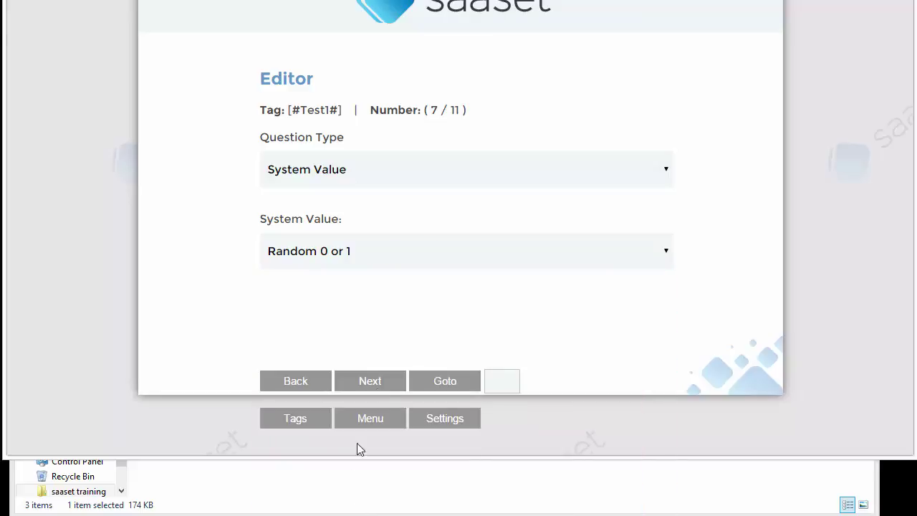
click(472, 254)
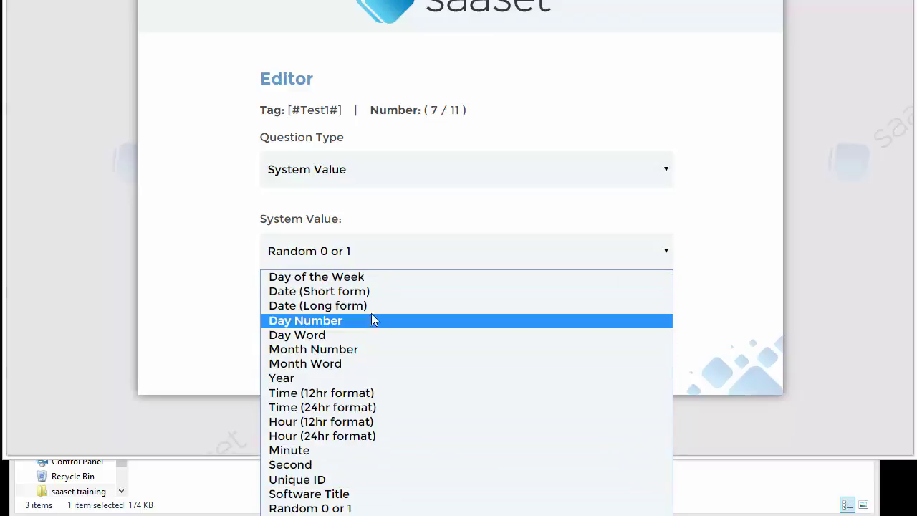
click(465, 196)
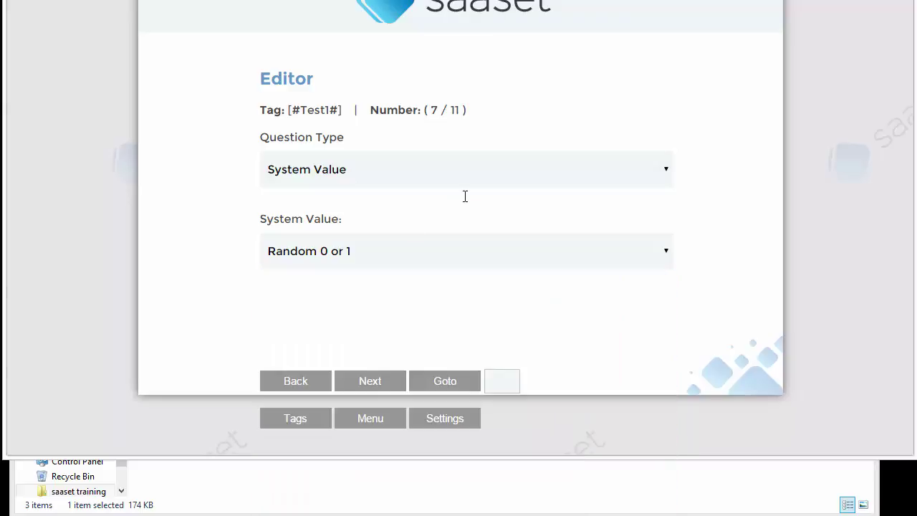